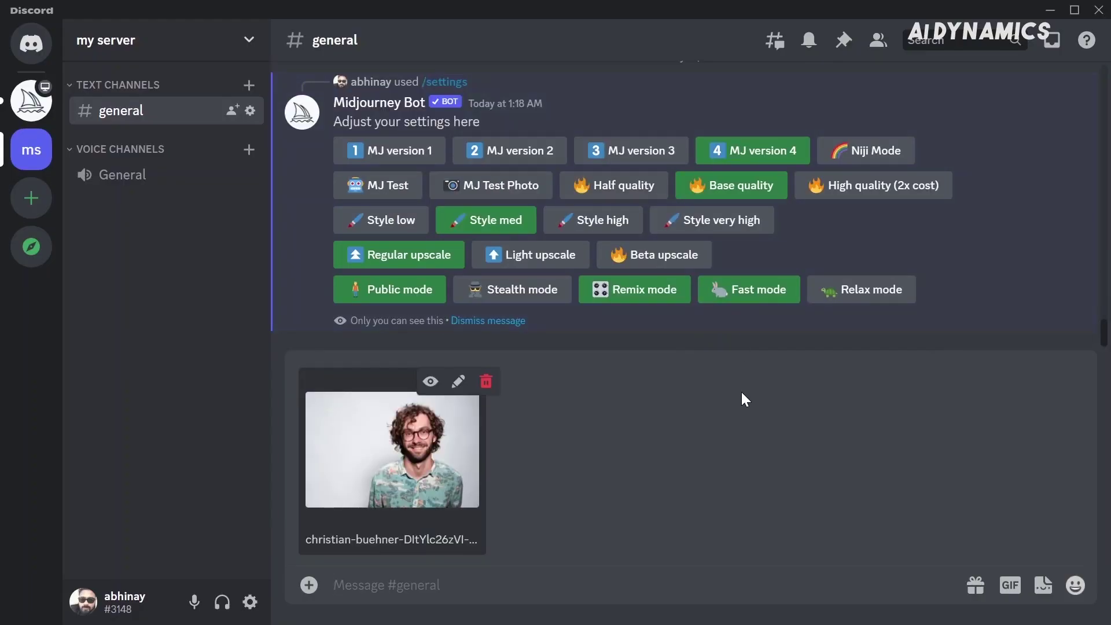
# - Post the attached portrait photo to the channel and submit its copied image link as an /imagine prompt
pyautogui.press('Return')
pyautogui.rightClick(595, 396)
pyautogui.click(422, 578)
pyautogui.write('/imagin')
pyautogui.press('Tab')
pyautogui.hotkey('ctrl', 'v')
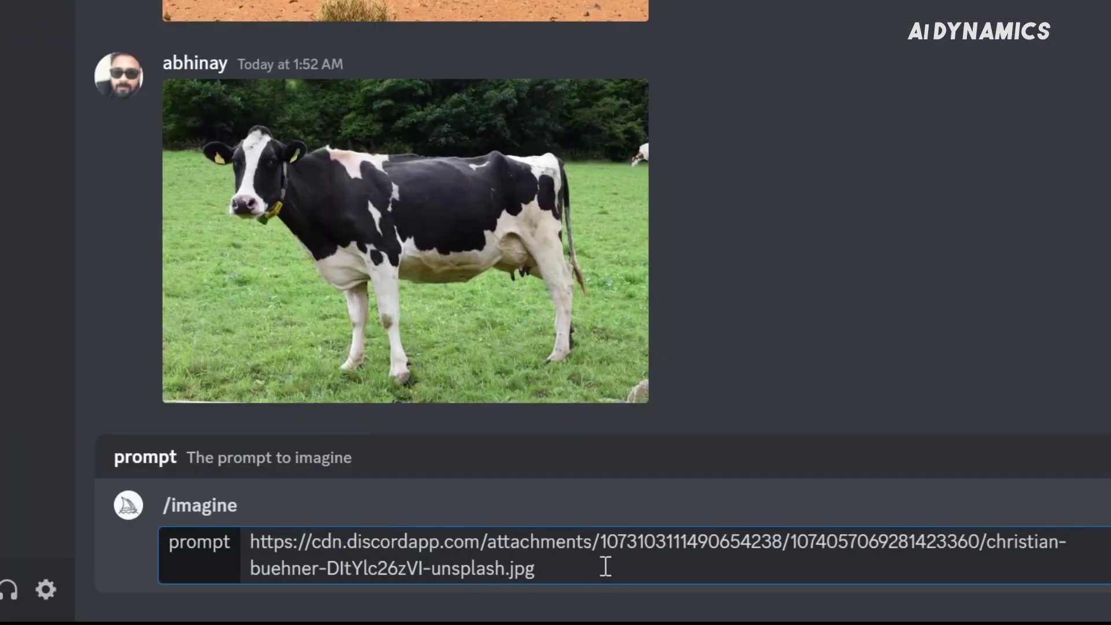
pyautogui.press('Return')
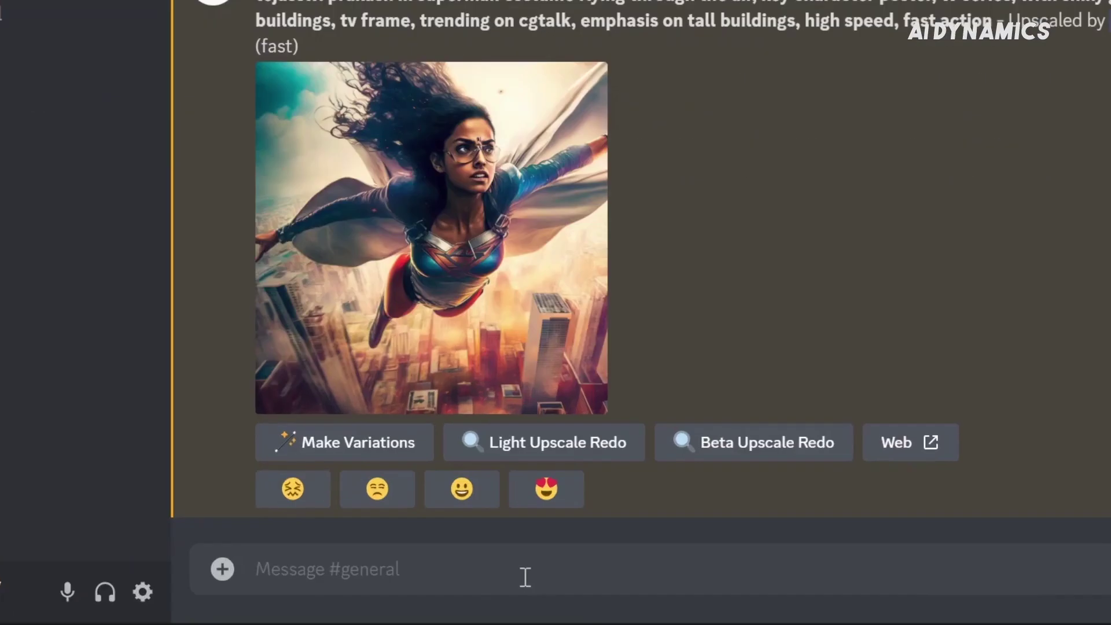
# - Display the Midjourney Bot's personal settings in the channel by running the /settings command
pyautogui.write('/sett')
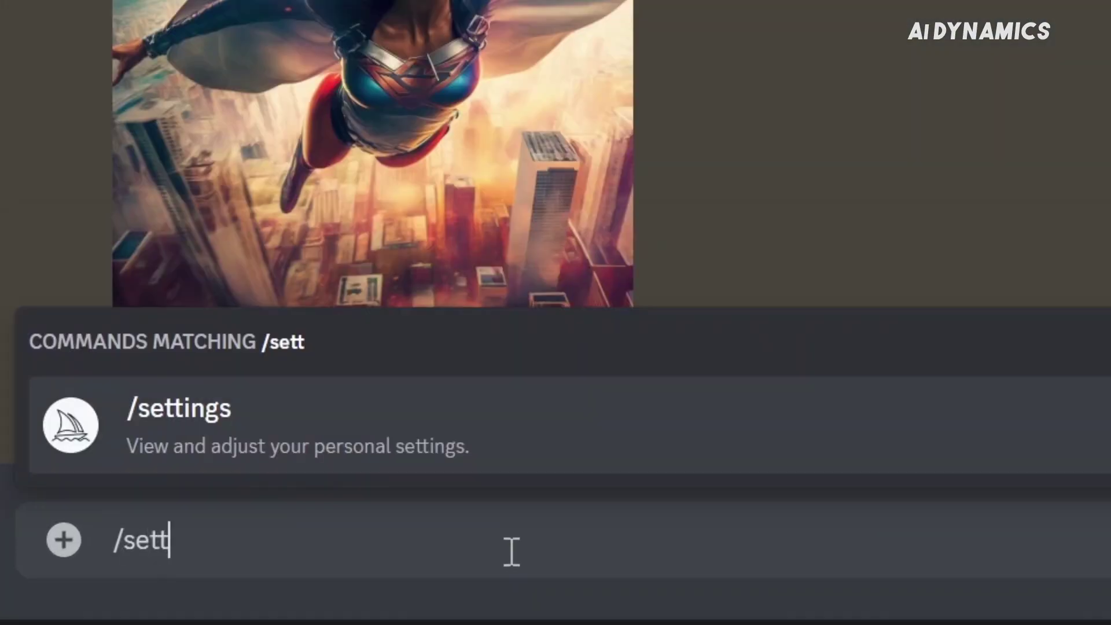
pyautogui.write('ings')
pyautogui.press('Return')
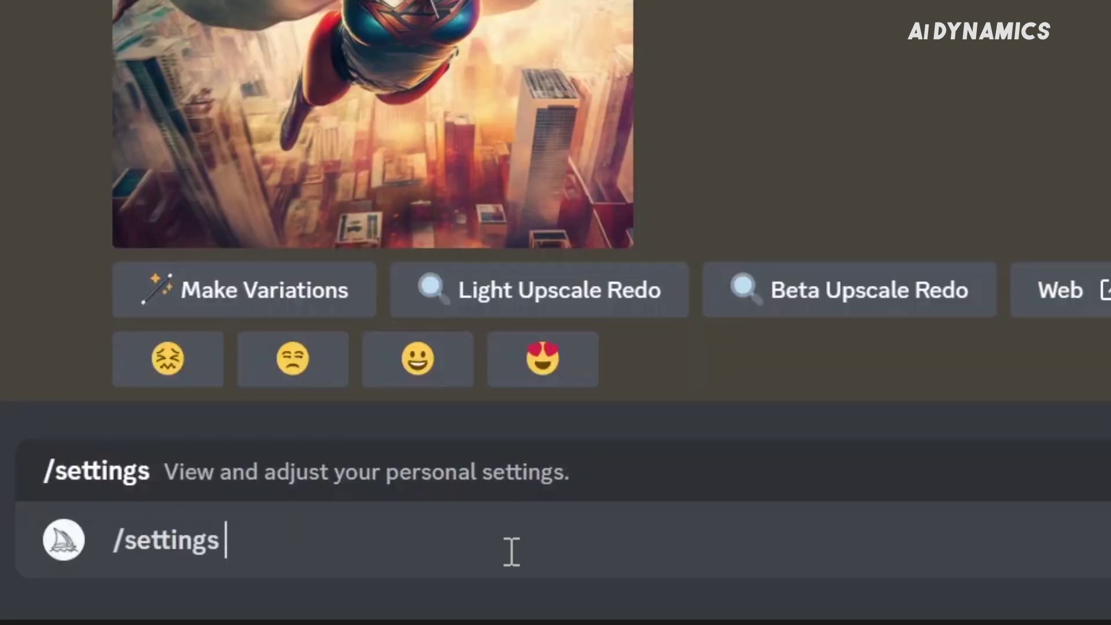
pyautogui.press('Return')
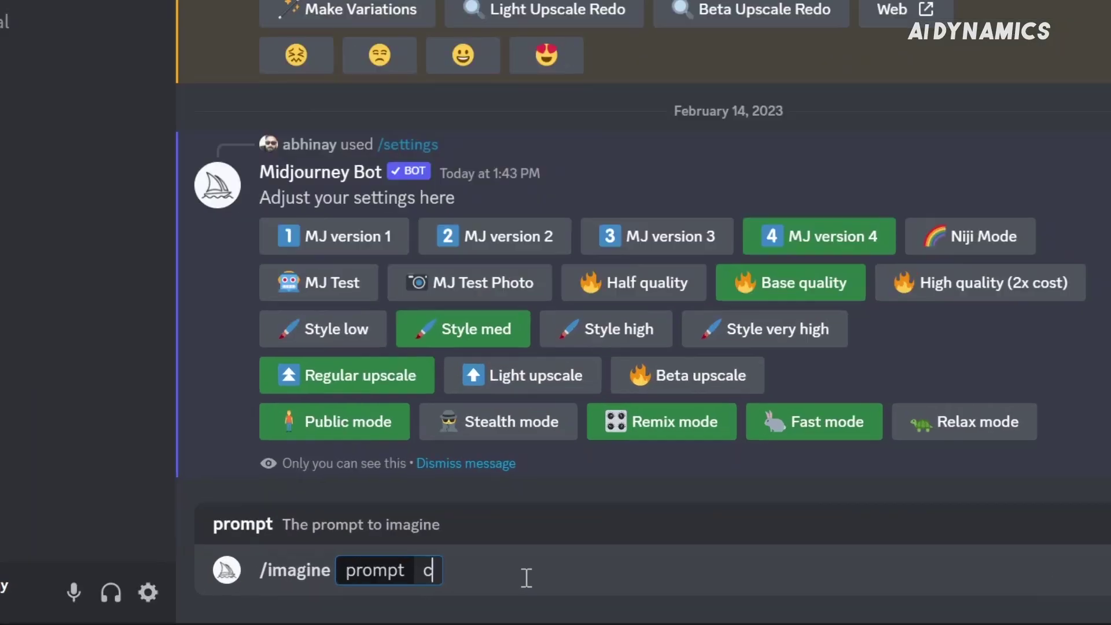
# - Generate images with the /imagine prompt "cow king sitting on magificient throne" and open the resulting image grid
pyautogui.write('ow kin')
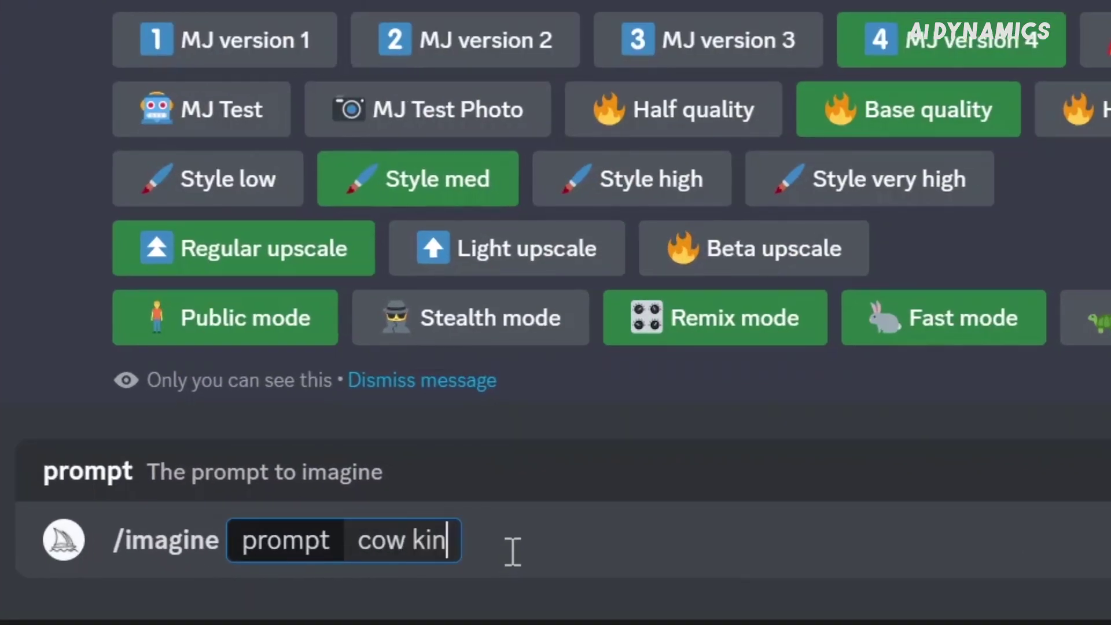
pyautogui.write('g sitti')
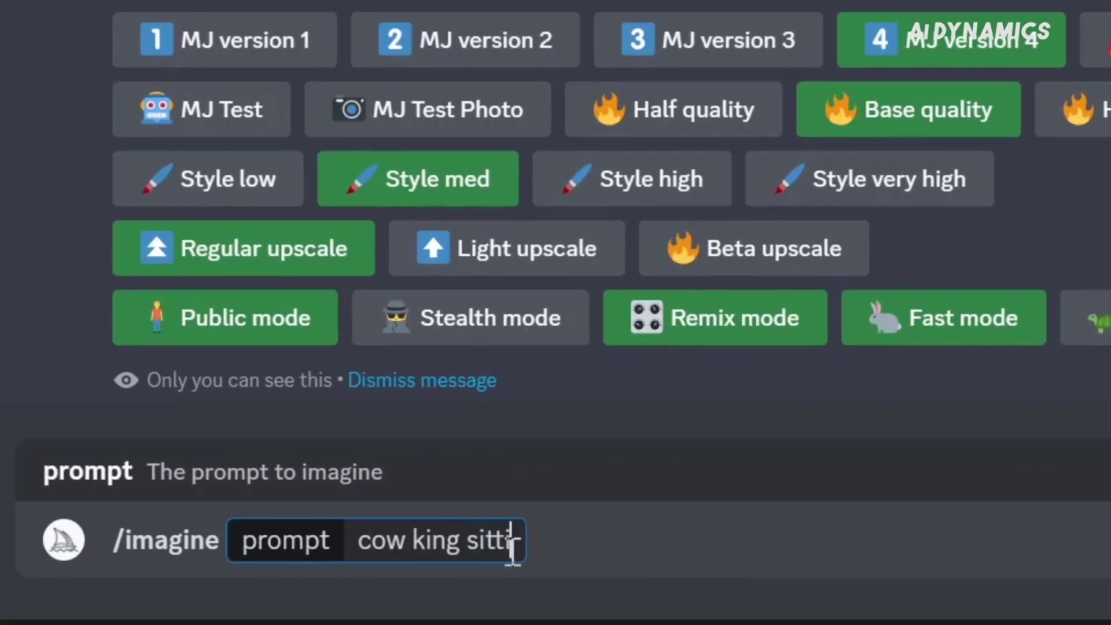
pyautogui.write('ng on magifi')
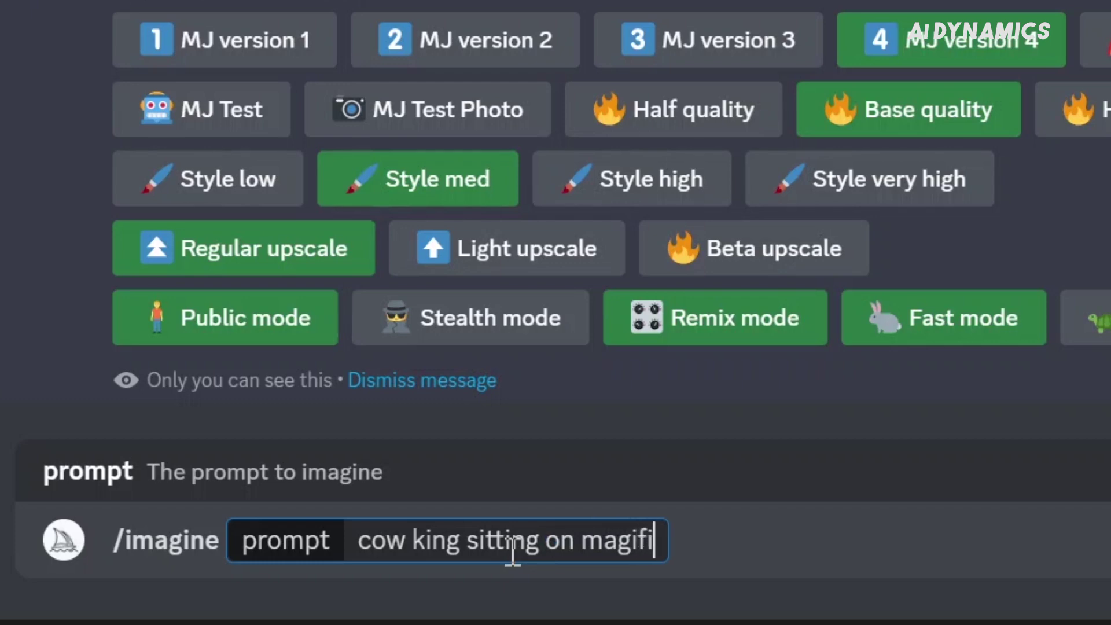
pyautogui.write('cient throne')
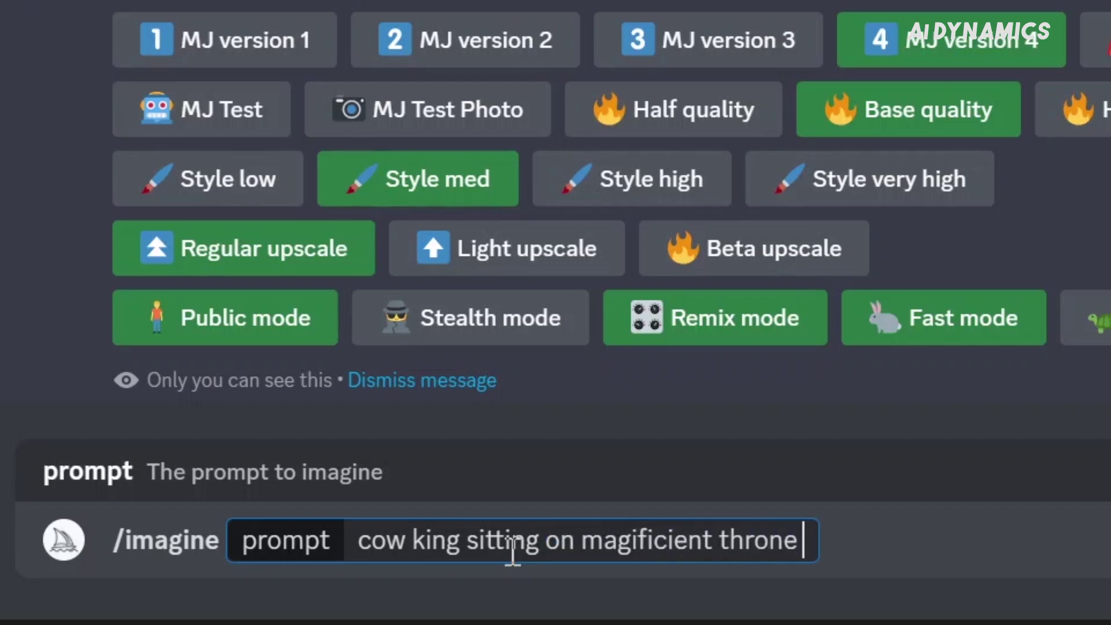
pyautogui.press('Return')
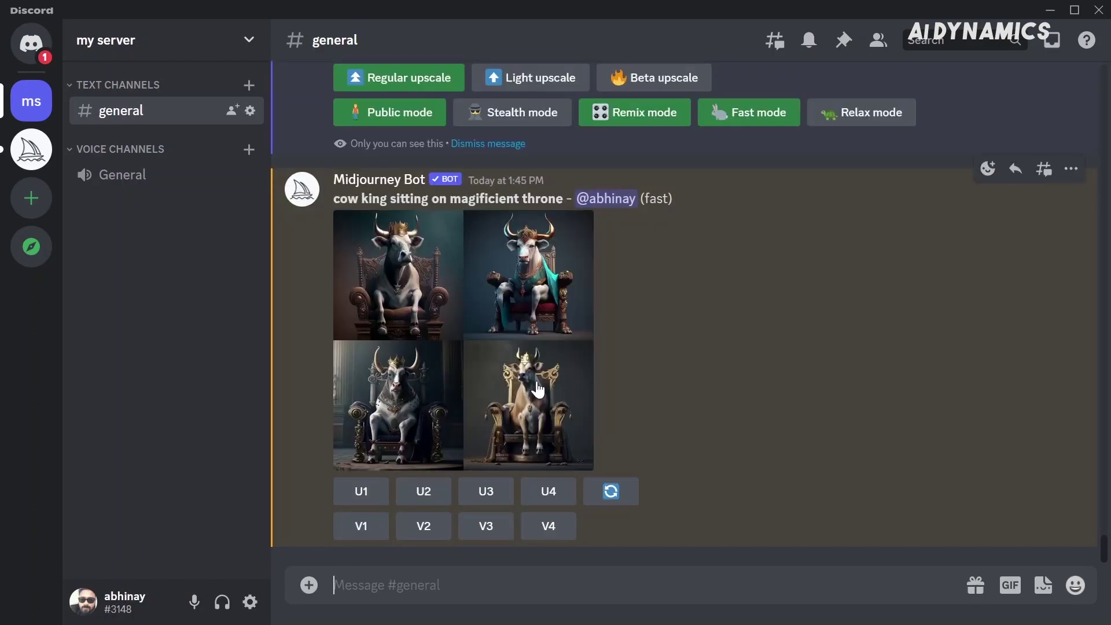
pyautogui.click(538, 386)
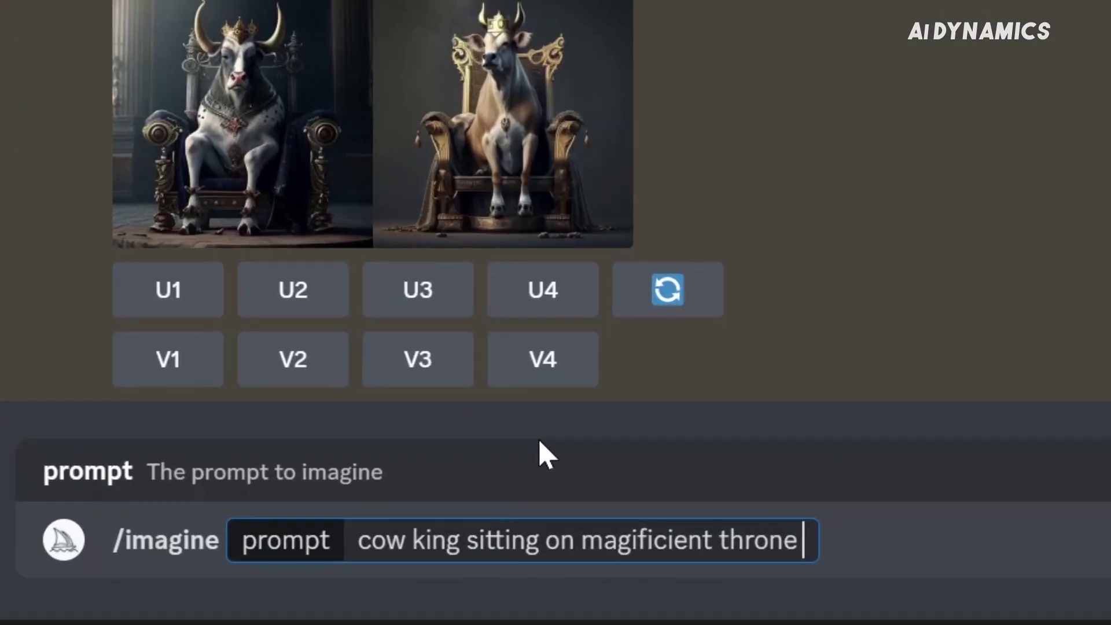
# - Generate "cow king sitting on magificient throne --ar 16:9 --chaos 75" with /imagine and open the resulting image grid
pyautogui.write('--ar')
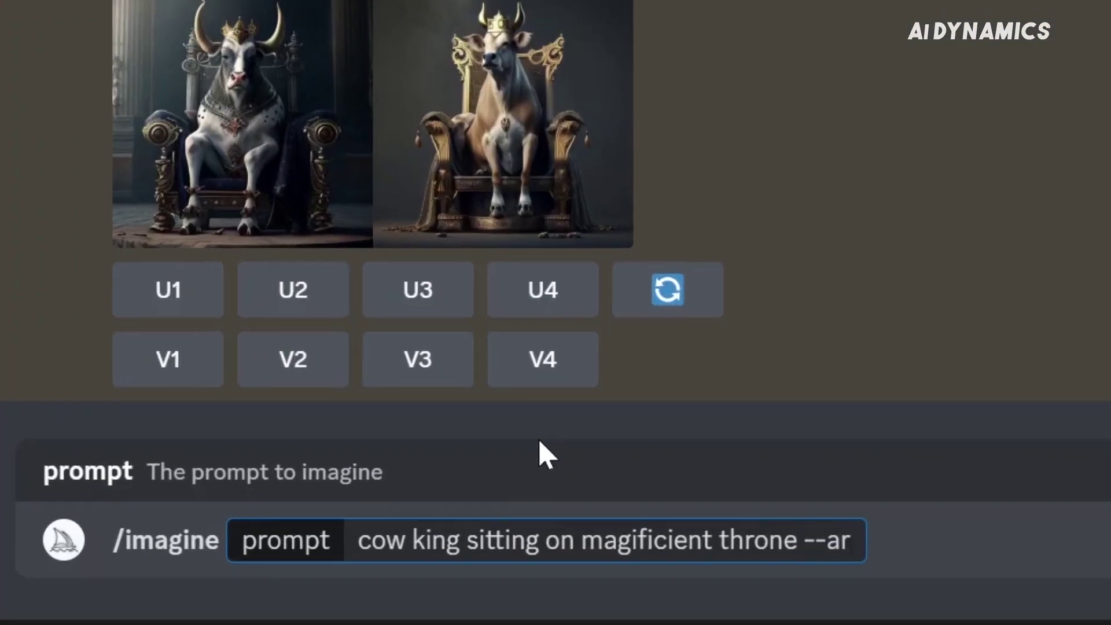
pyautogui.write(' 16:')
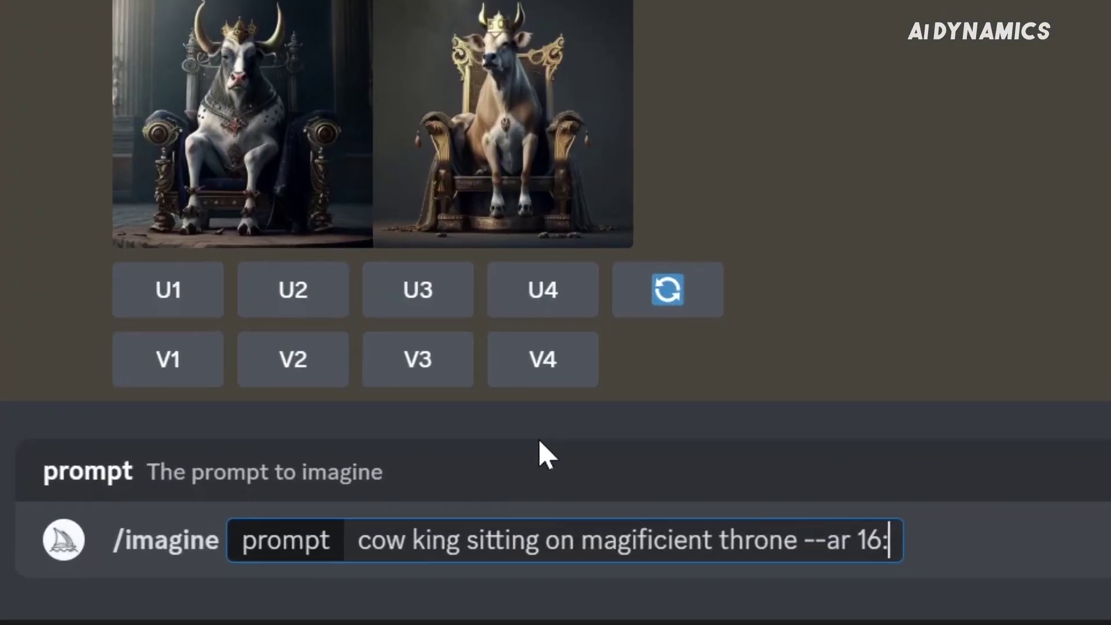
pyautogui.write('9 --ch')
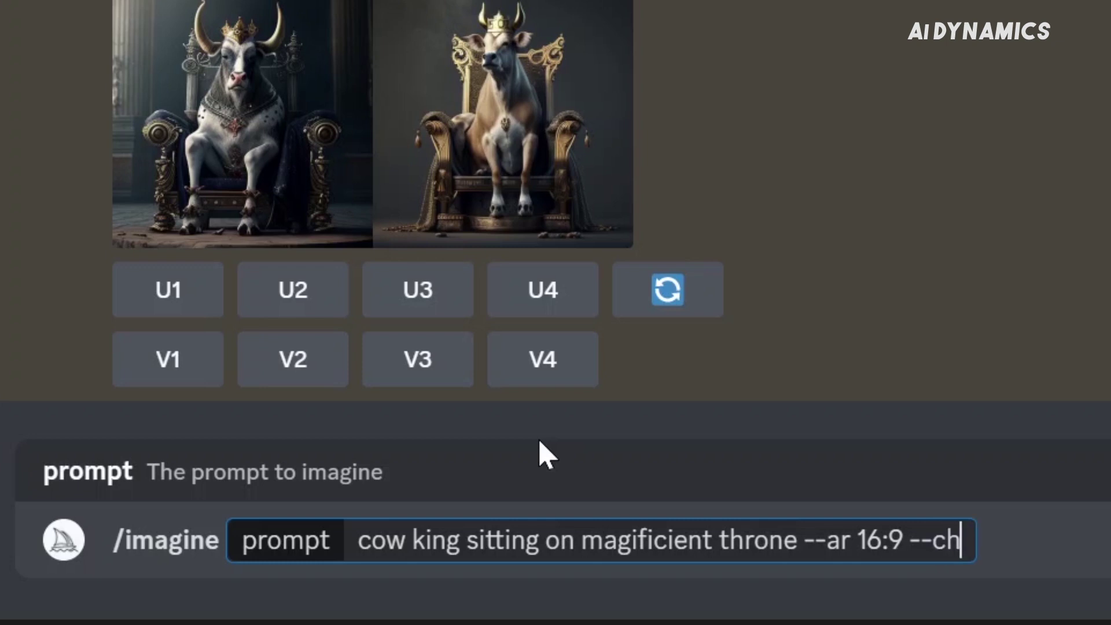
pyautogui.write('aos 75')
pyautogui.press('BackSpace')
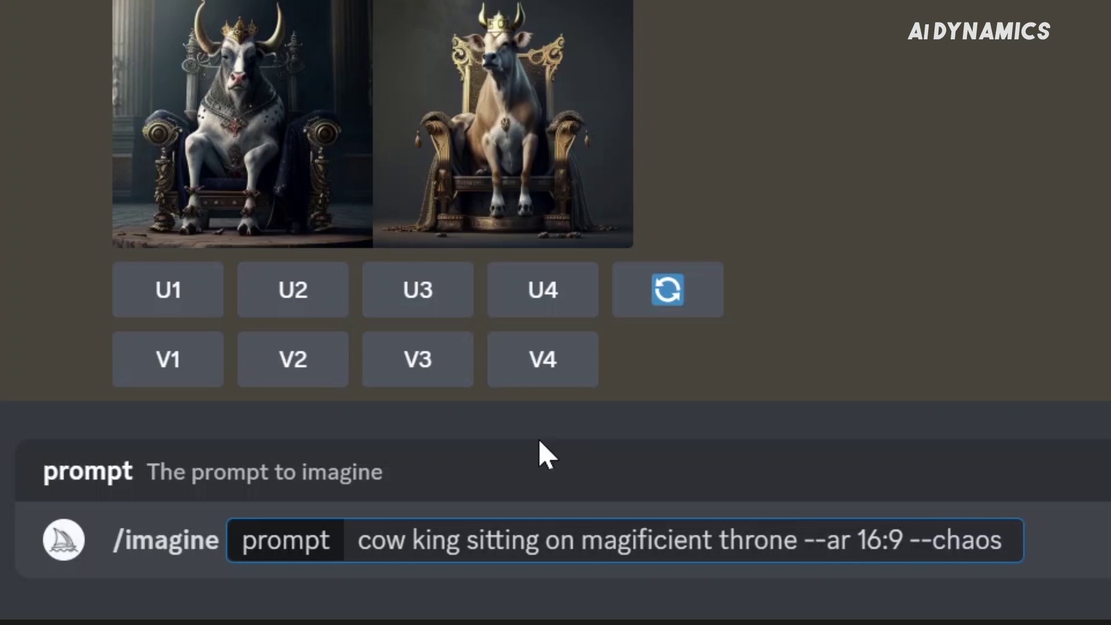
pyautogui.write('75')
pyautogui.press('Return')
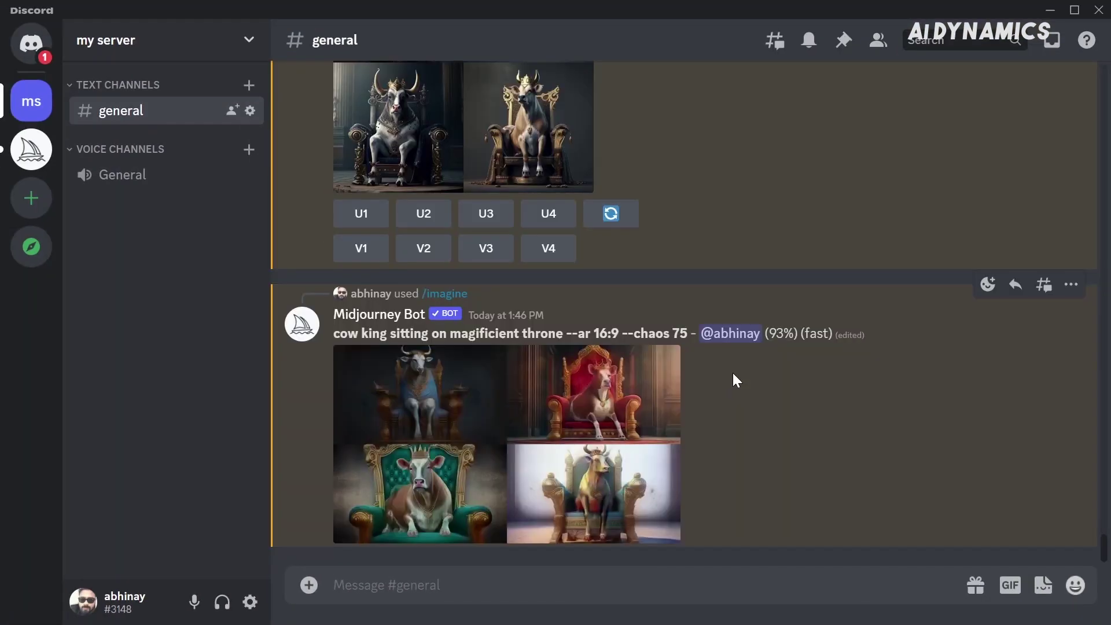
pyautogui.click(632, 407)
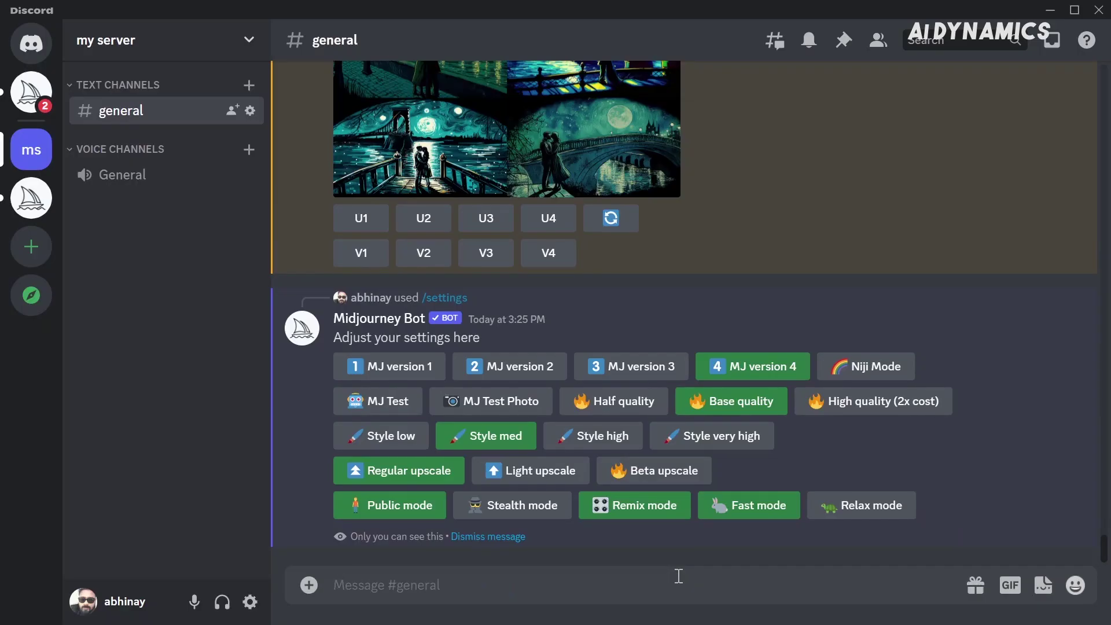
# - Run /imagine with "lovers kissing on a curved bridge on river, night, romantic atmosphere, city in background, van gogh style --ar 16:9"
pyautogui.write('/')
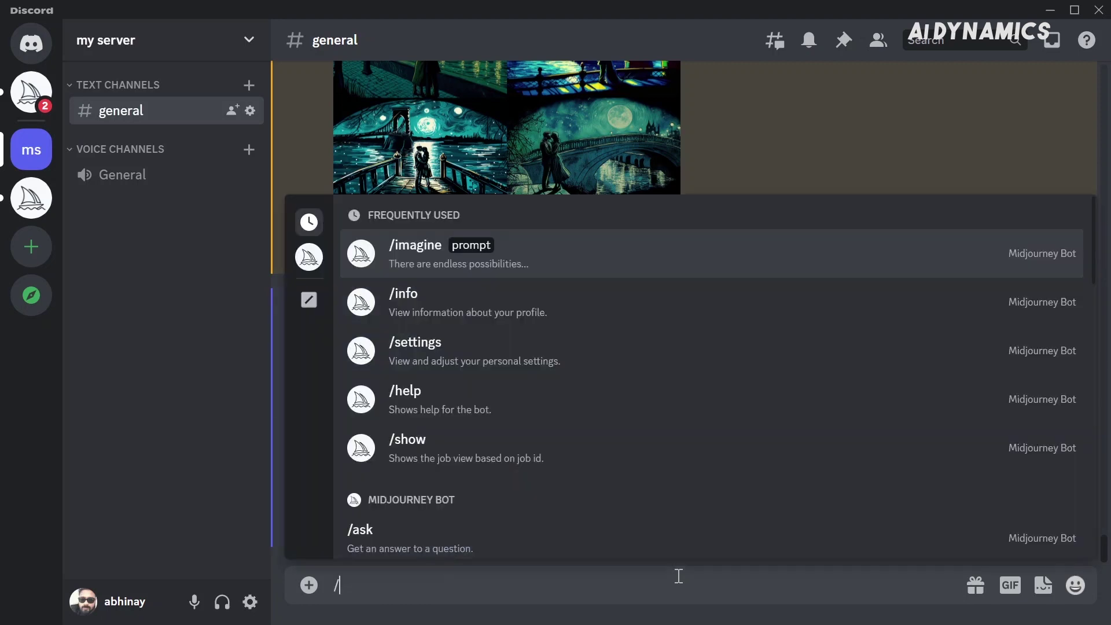
pyautogui.write('imagine')
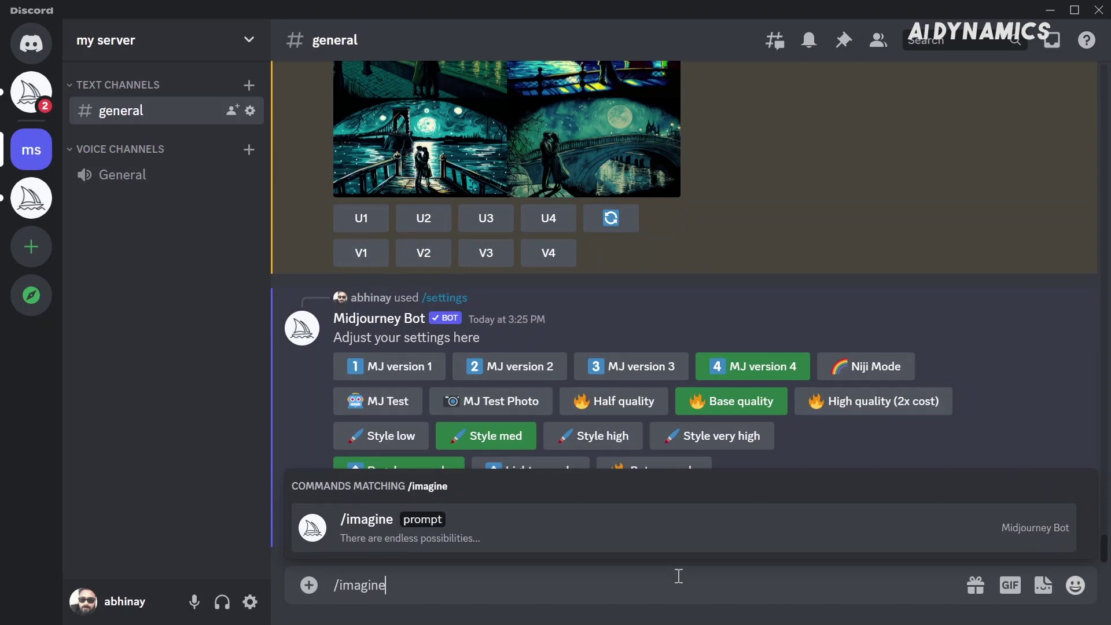
pyautogui.press('Tab')
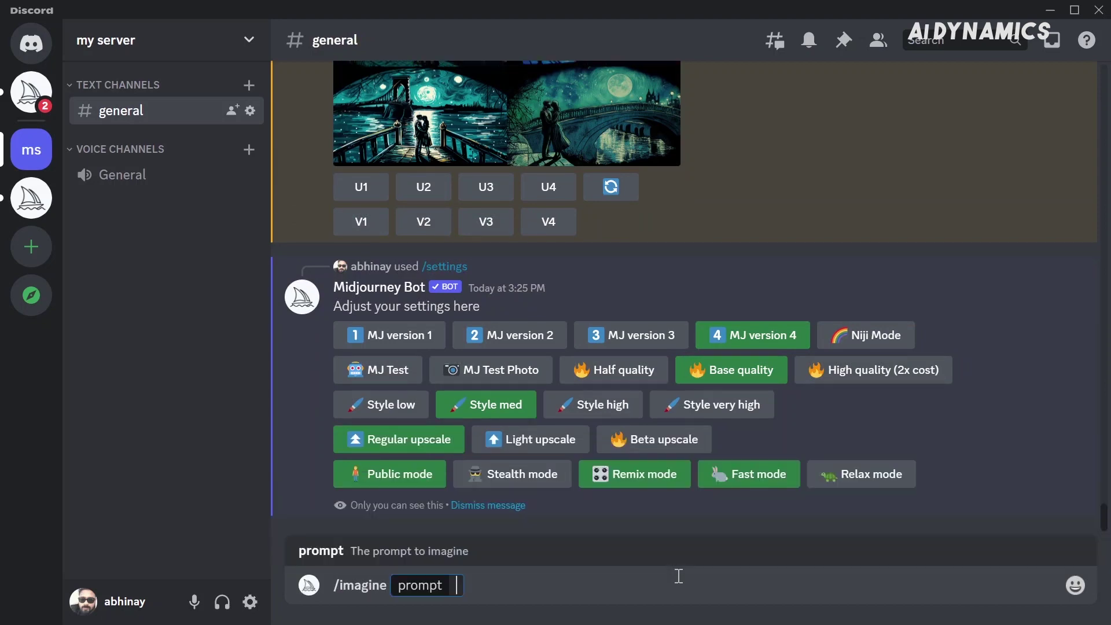
pyautogui.write('lovers kissing on a curved')
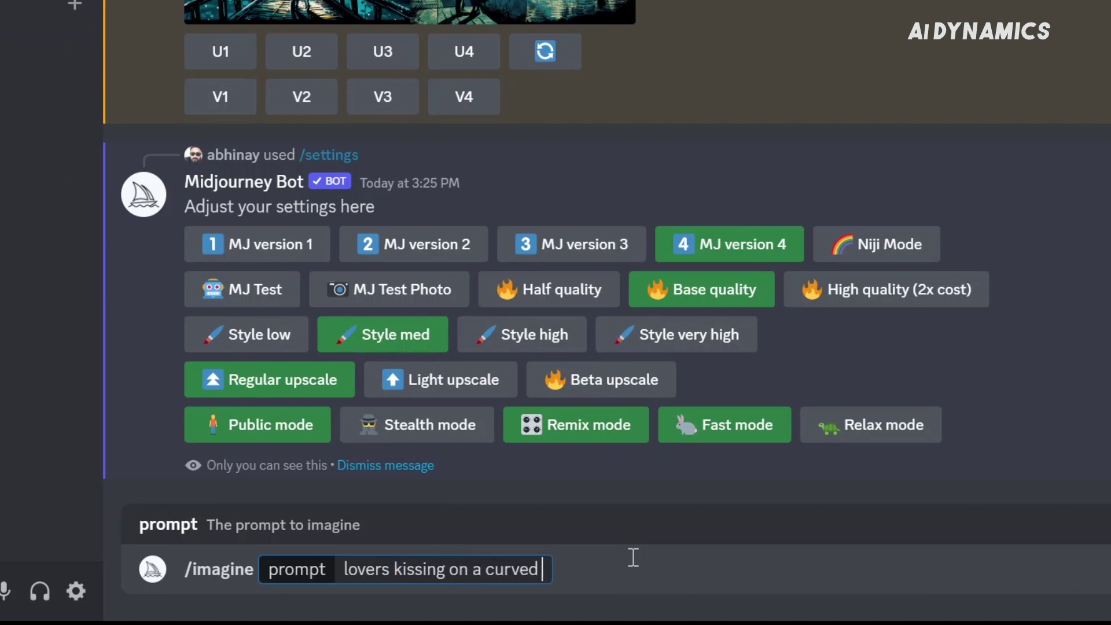
pyautogui.write(' bridge on river, night, ')
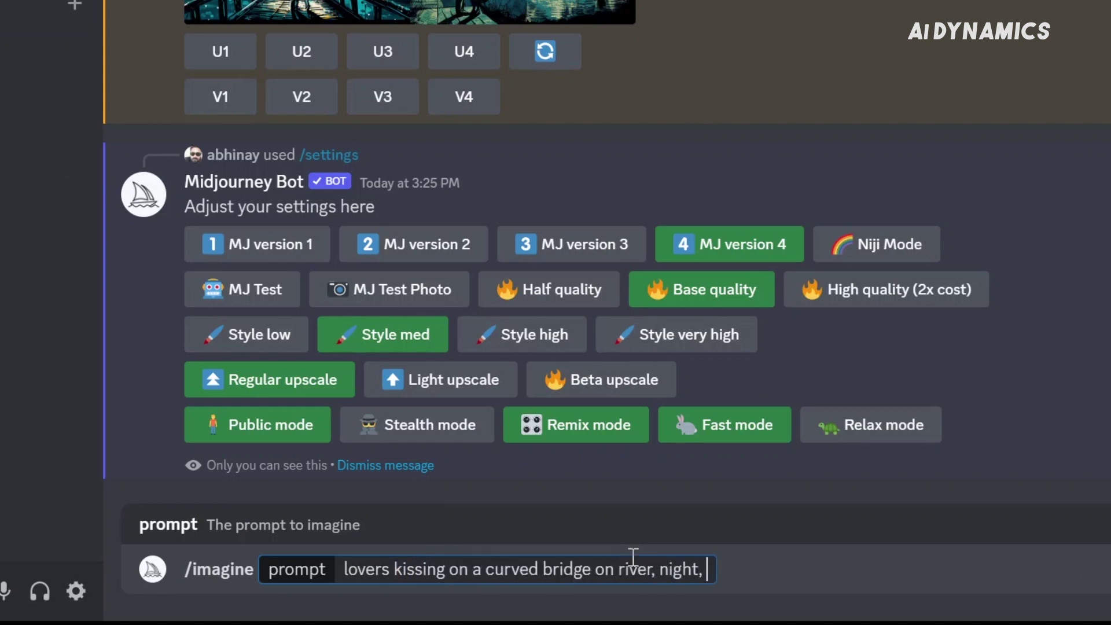
pyautogui.write('romantic atmosphere, city in')
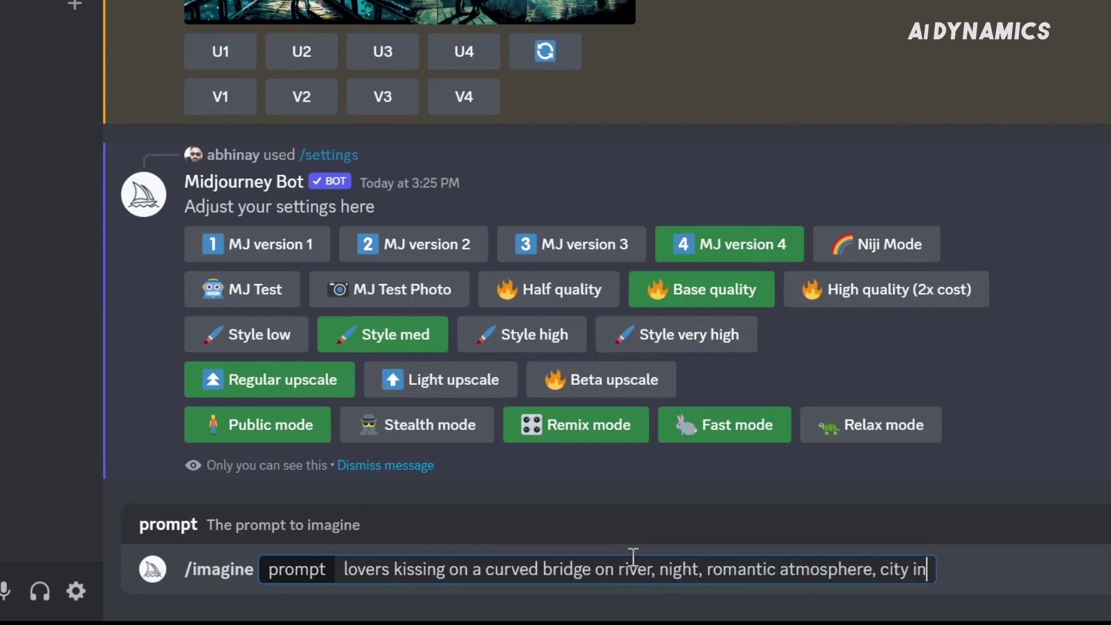
pyautogui.write(' background, van gogh style --ar')
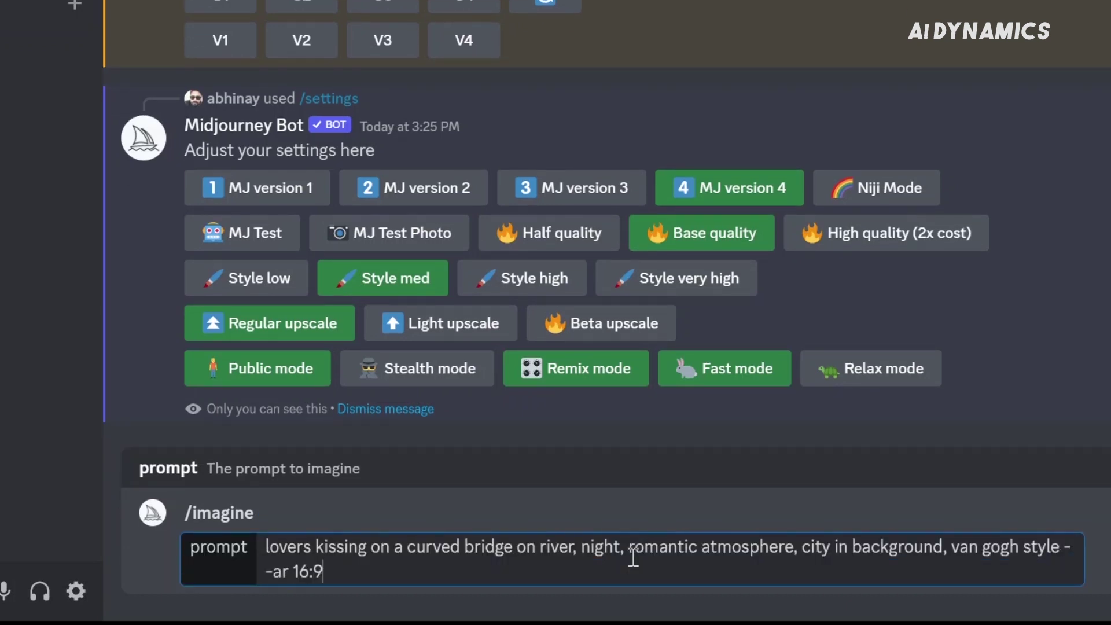
pyautogui.write(' 16:9')
pyautogui.press('Return')
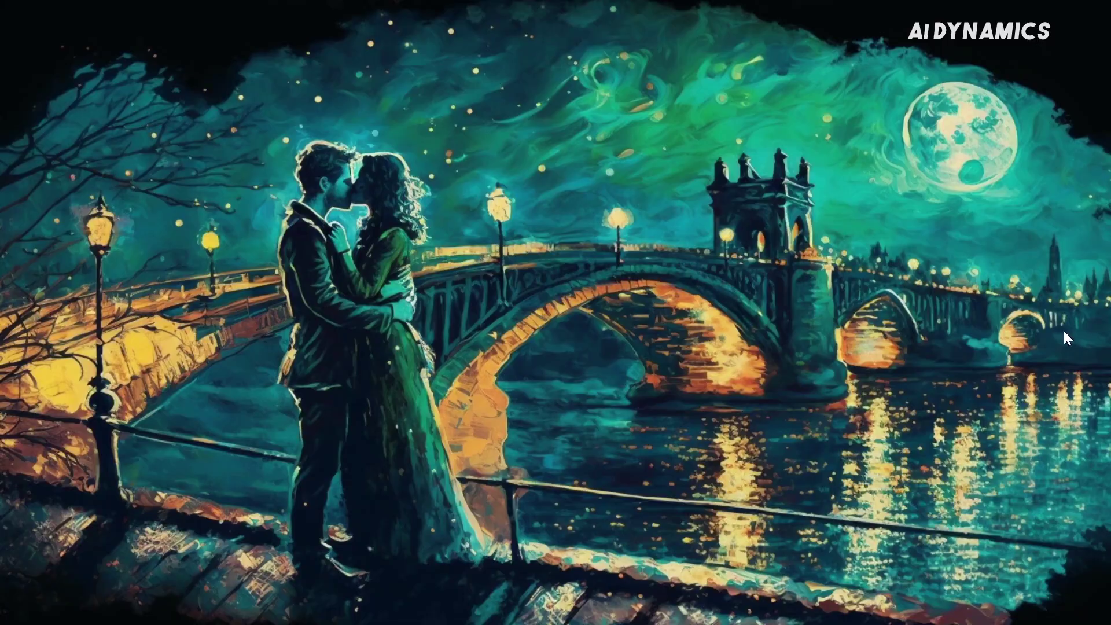
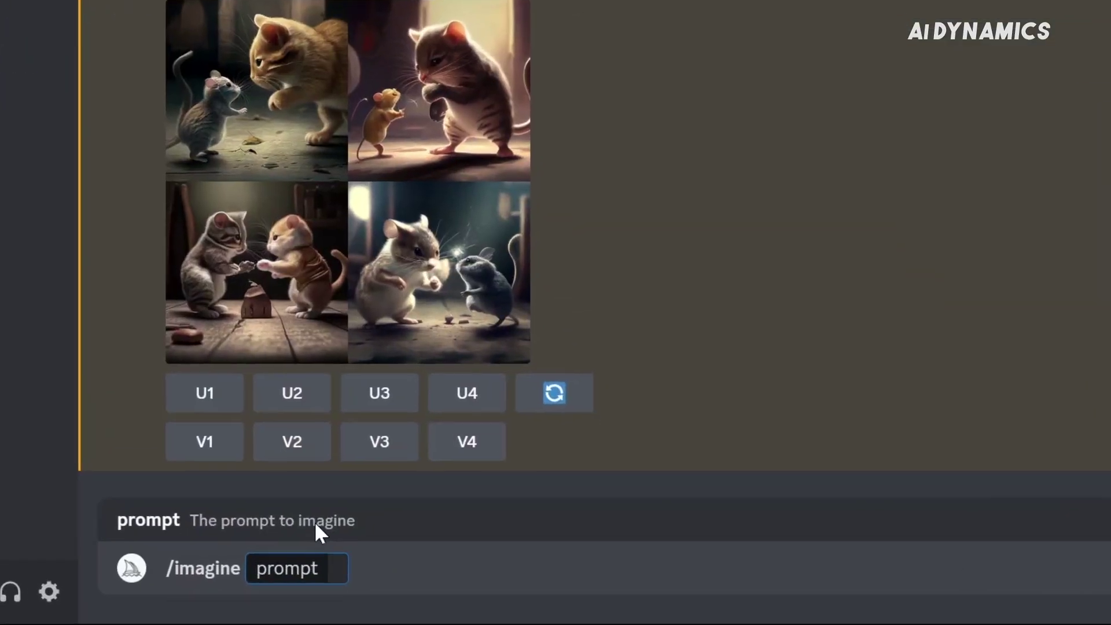
# - Generate images with the weighted /imagine prompt "fire fly::2" and open the resulting image grid
pyautogui.write('fire')
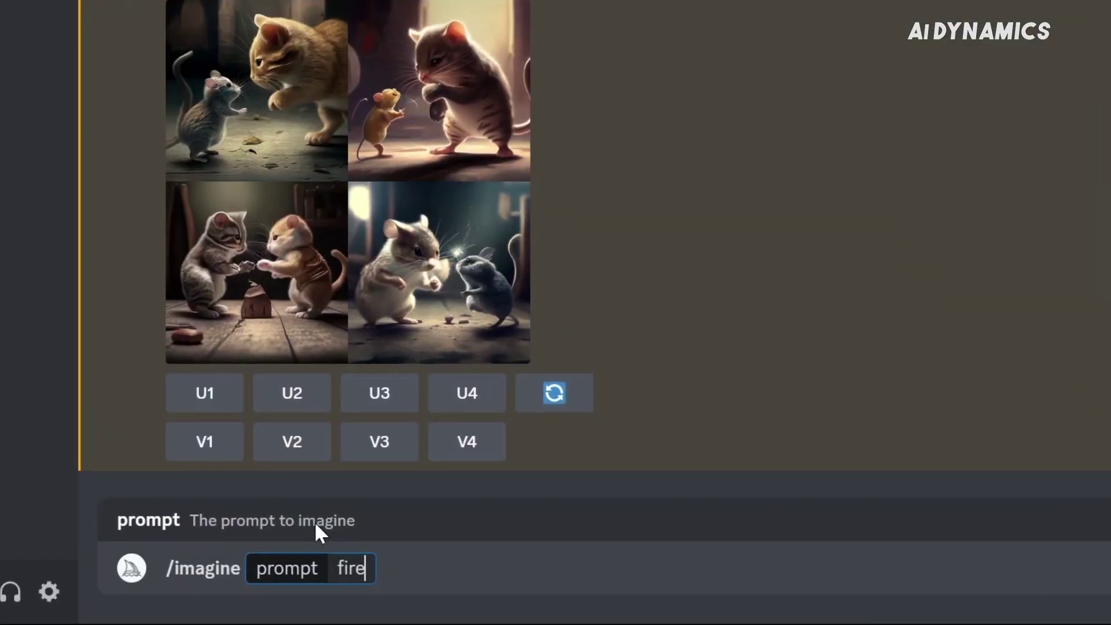
pyautogui.write(' fl')
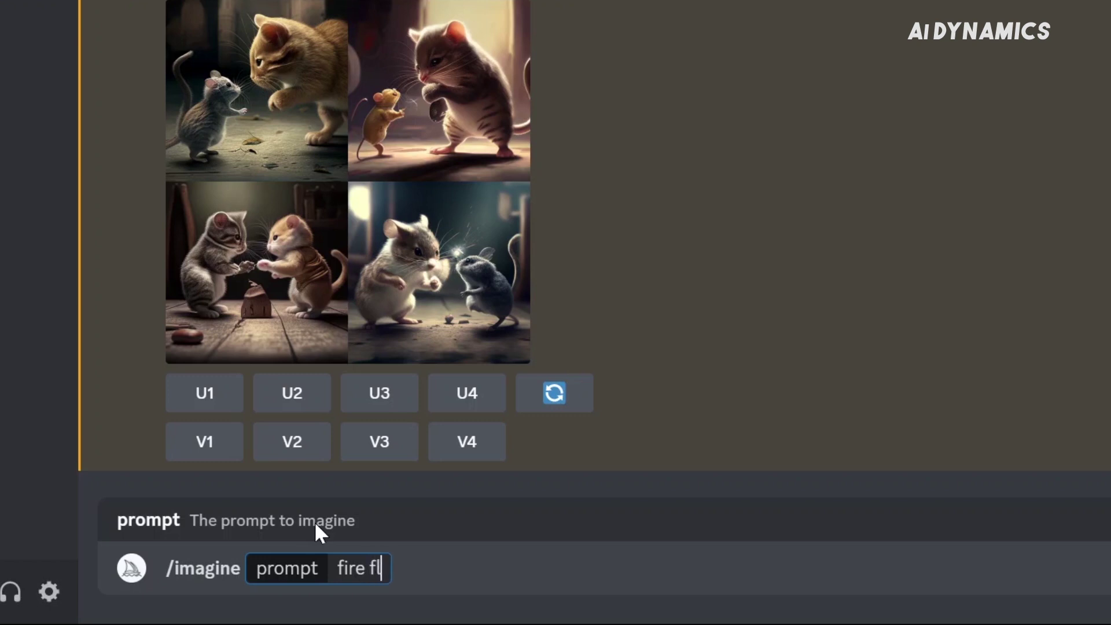
pyautogui.write('y::2')
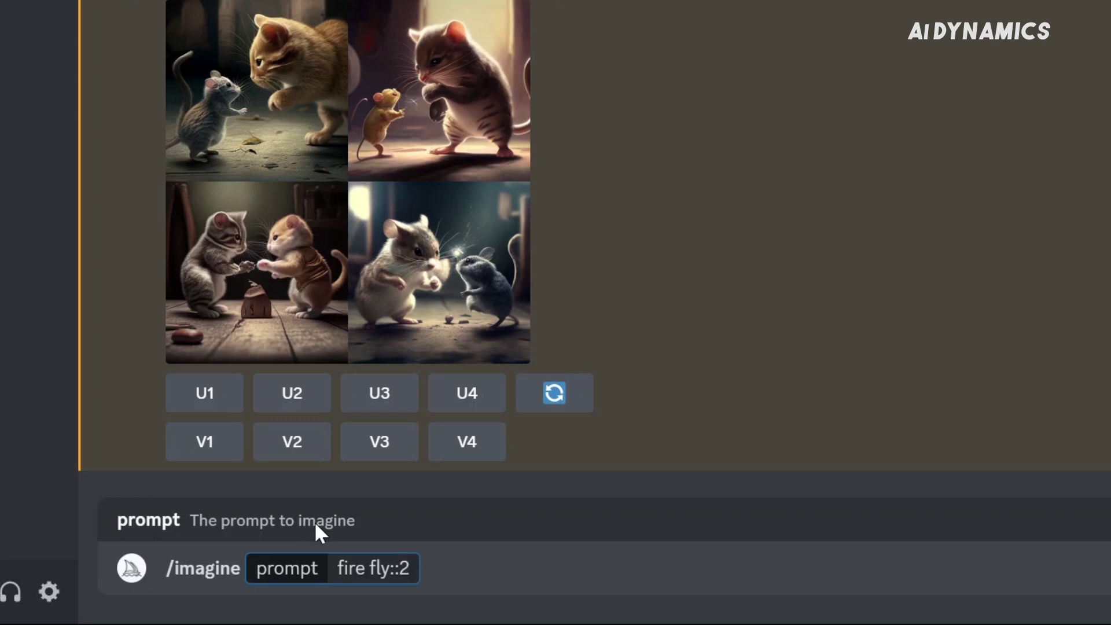
pyautogui.press('Return')
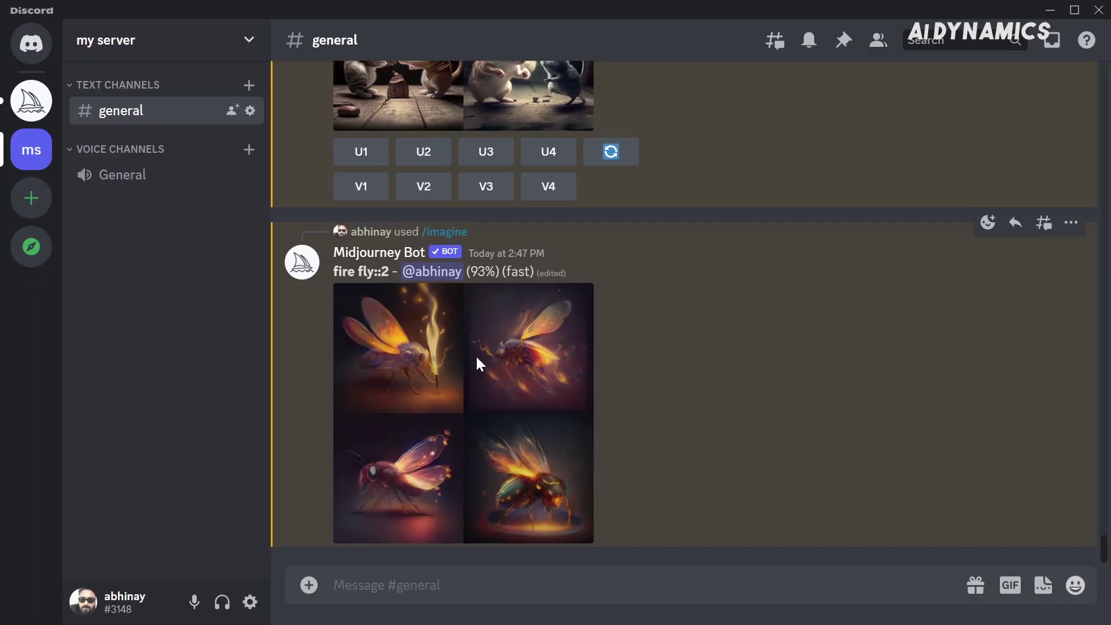
pyautogui.click(475, 355)
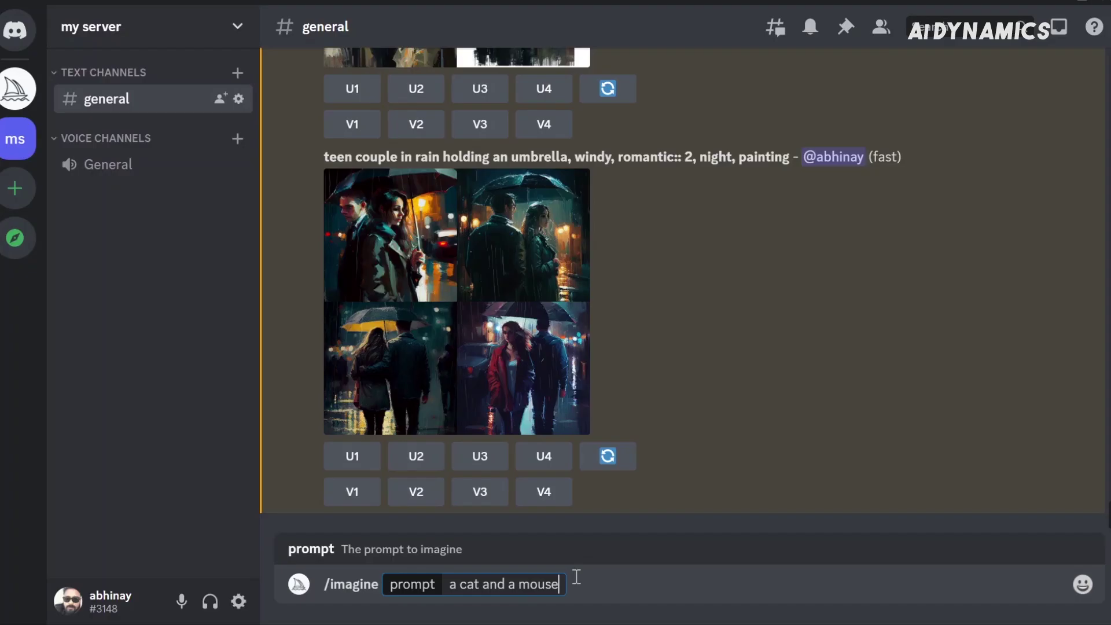
# - Complete the /imagine prompt as "a cat and a mouse, fighting", generate the images and open the resulting grid
pyautogui.write(', ')
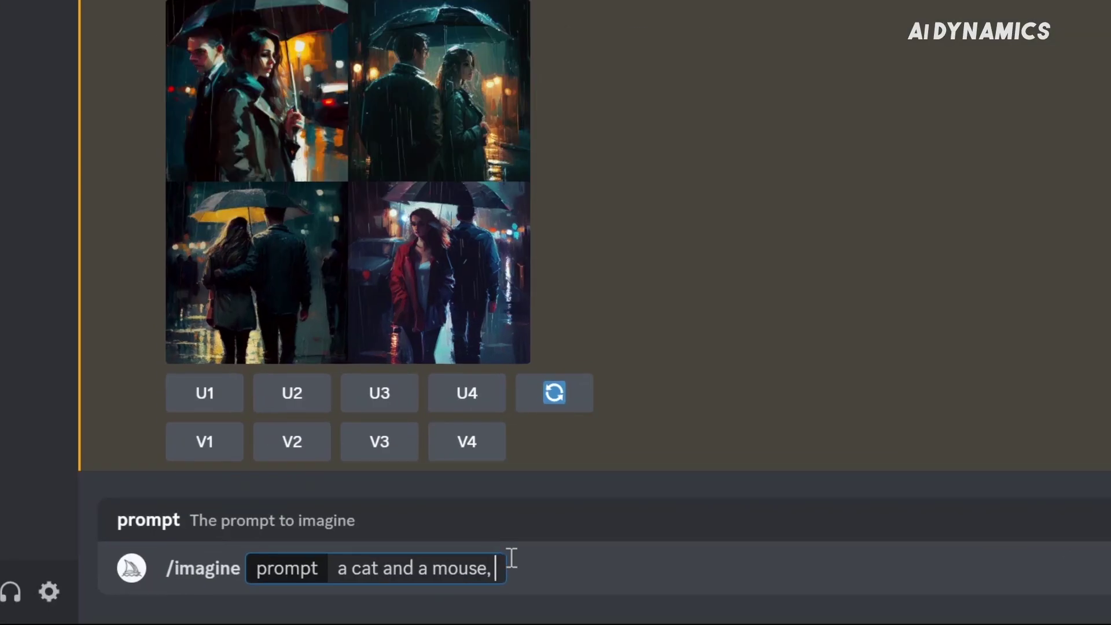
pyautogui.write('fighting')
pyautogui.press('Return')
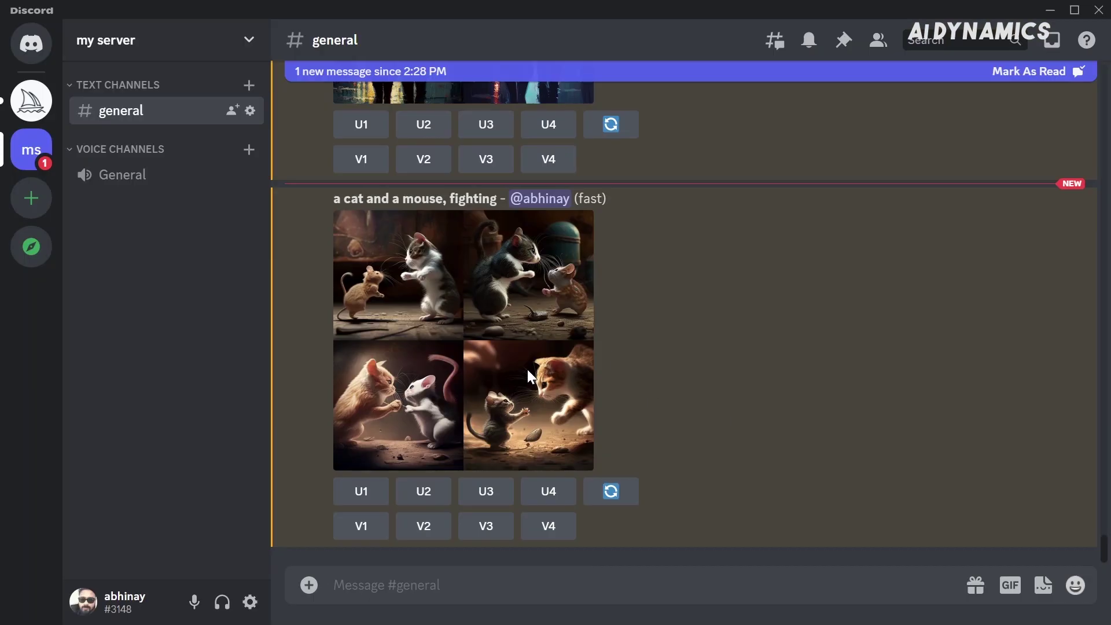
pyautogui.click(527, 369)
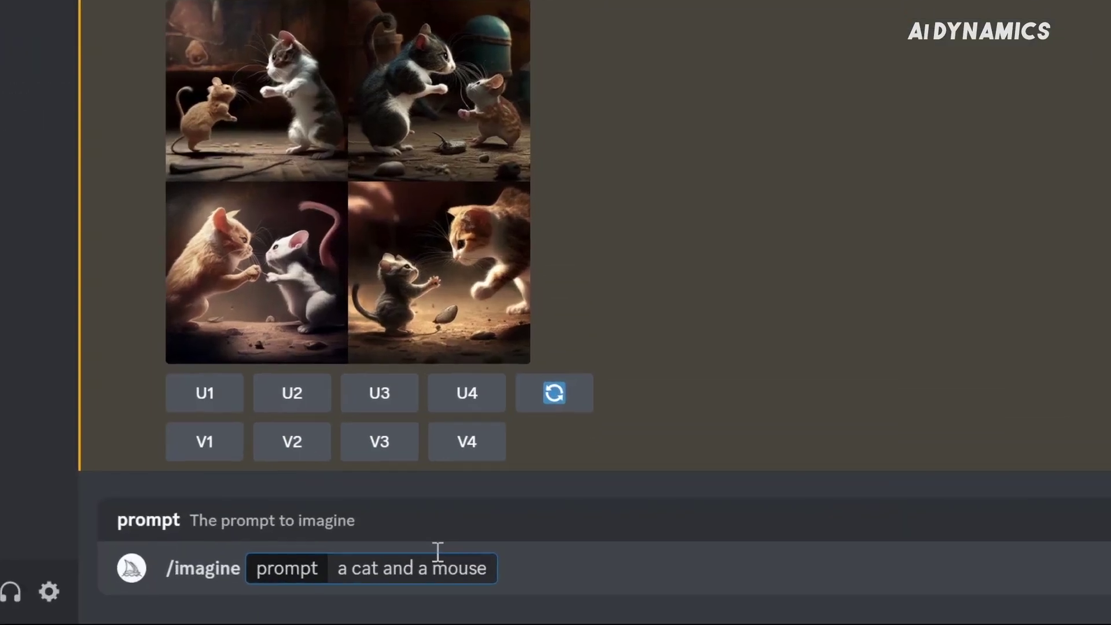
# - Complete the /imagine prompt as "a cat and a mouse:: 2, fighting", generate the images and open the resulting grid
pyautogui.write(', fighting')
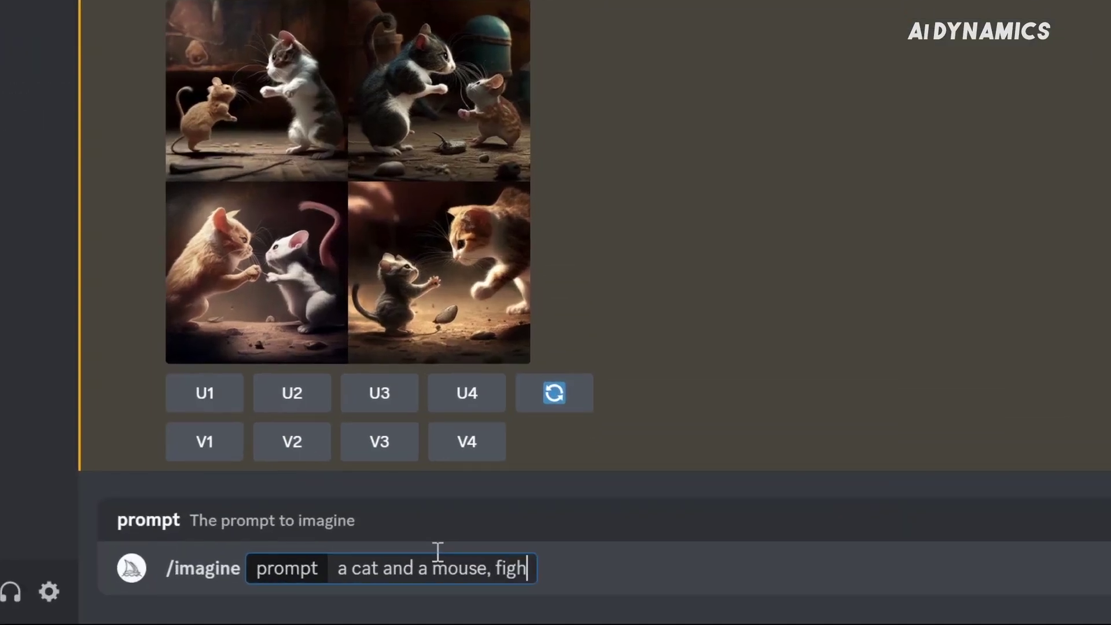
pyautogui.press('Left')
pyautogui.press('Left')
pyautogui.press('Left')
pyautogui.press('Left')
pyautogui.press('Left')
pyautogui.press('Left')
pyautogui.press('Left')
pyautogui.press('Left')
pyautogui.press('Left')
pyautogui.press('Left')
pyautogui.press('Left')
pyautogui.press('Right')
pyautogui.write(':: 2')
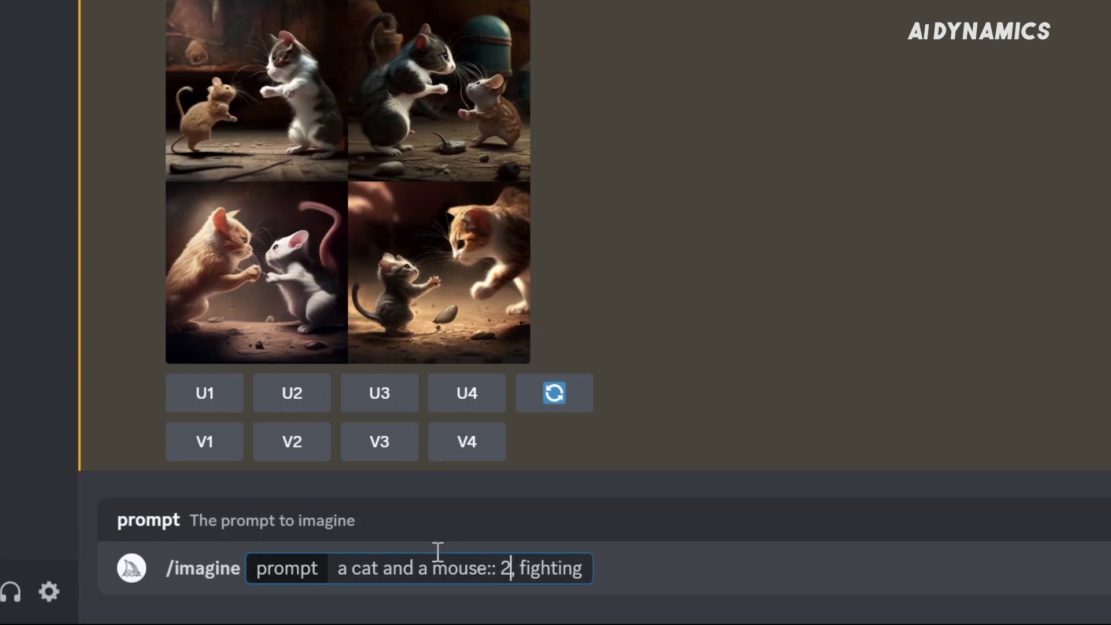
pyautogui.press('Return')
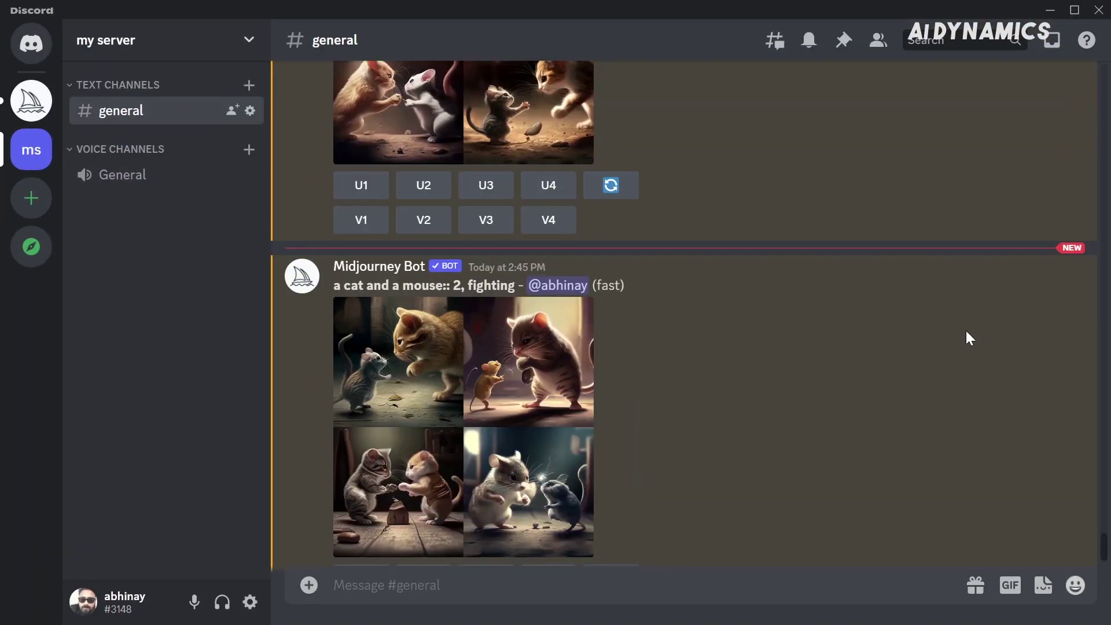
pyautogui.click(550, 296)
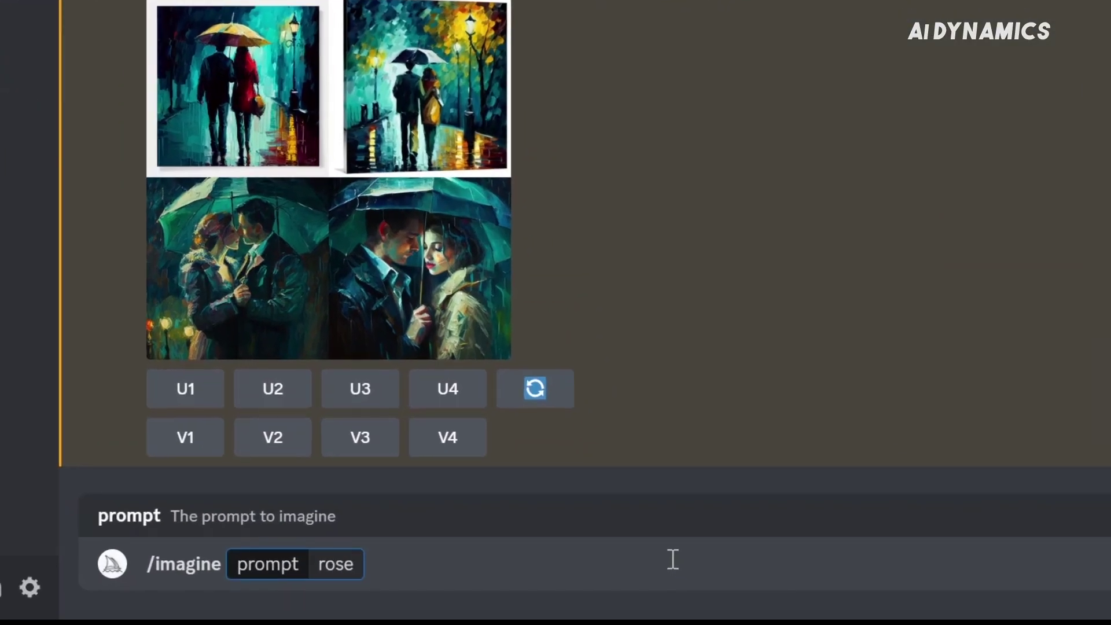
# - Complete the /imagine prompt as "rose, oil painting, van gogh style", generate the images and close the enlarged grid after viewing it
pyautogui.write(', oil painting')
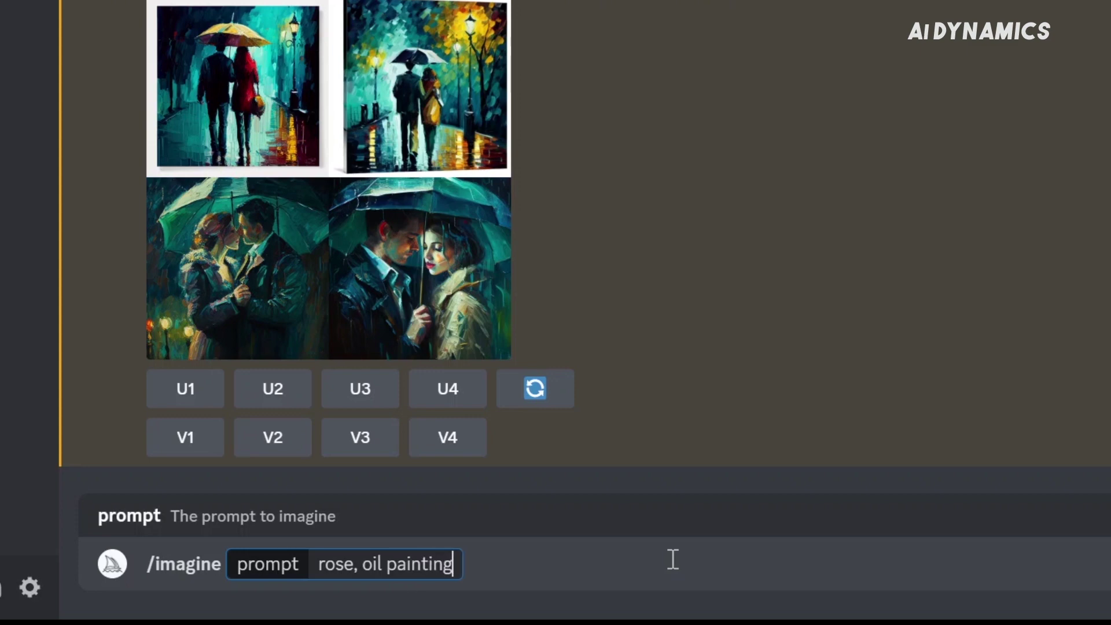
pyautogui.write(', van gogh style')
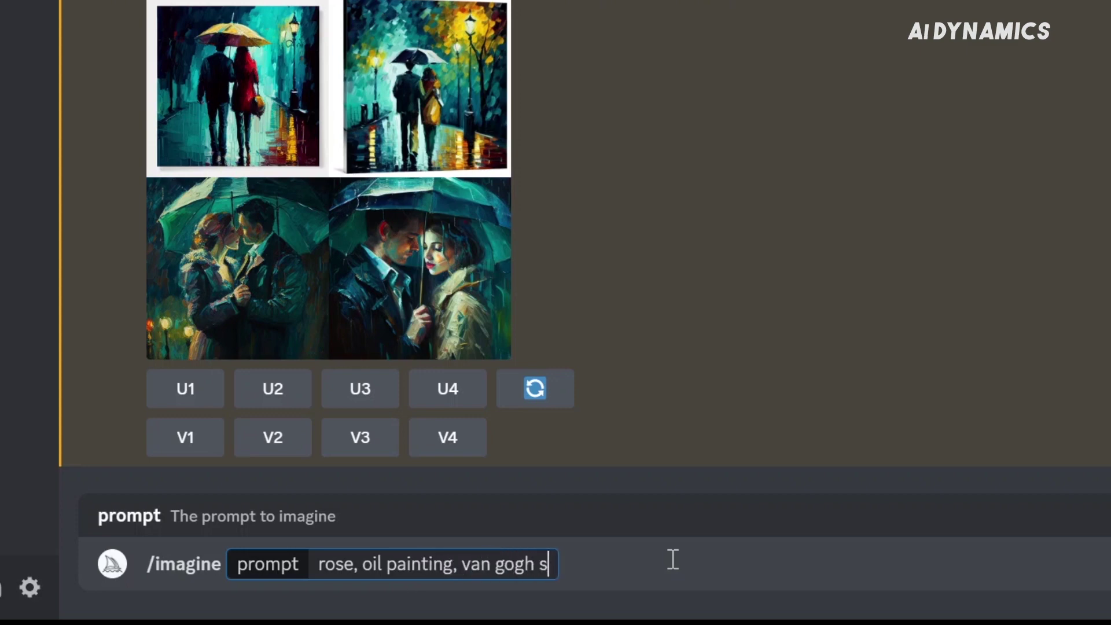
pyautogui.press('Return')
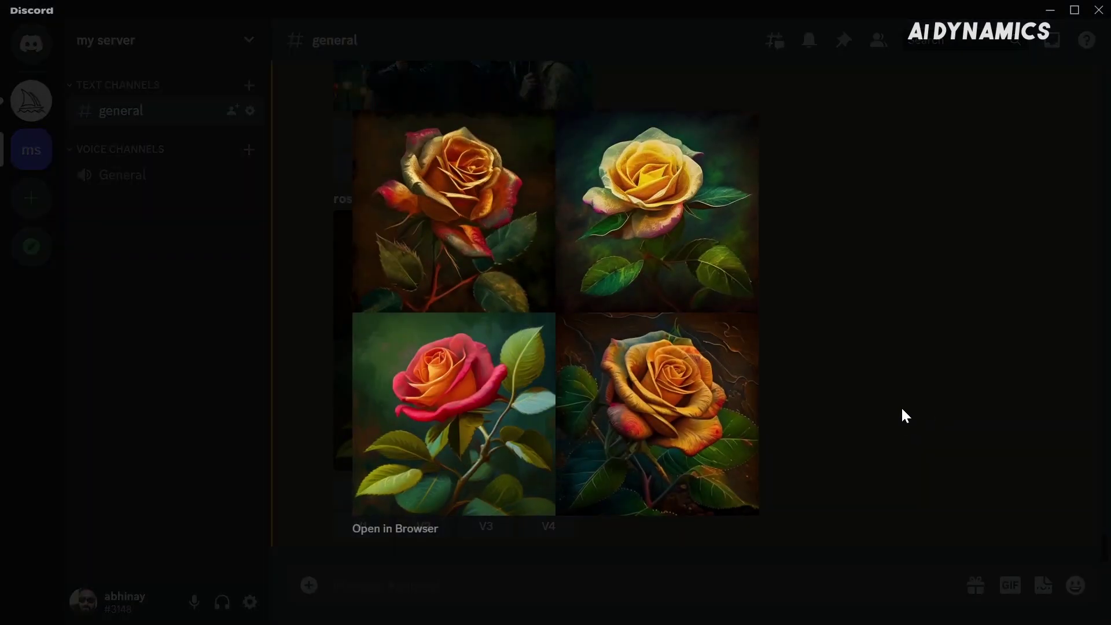
pyautogui.click(901, 411)
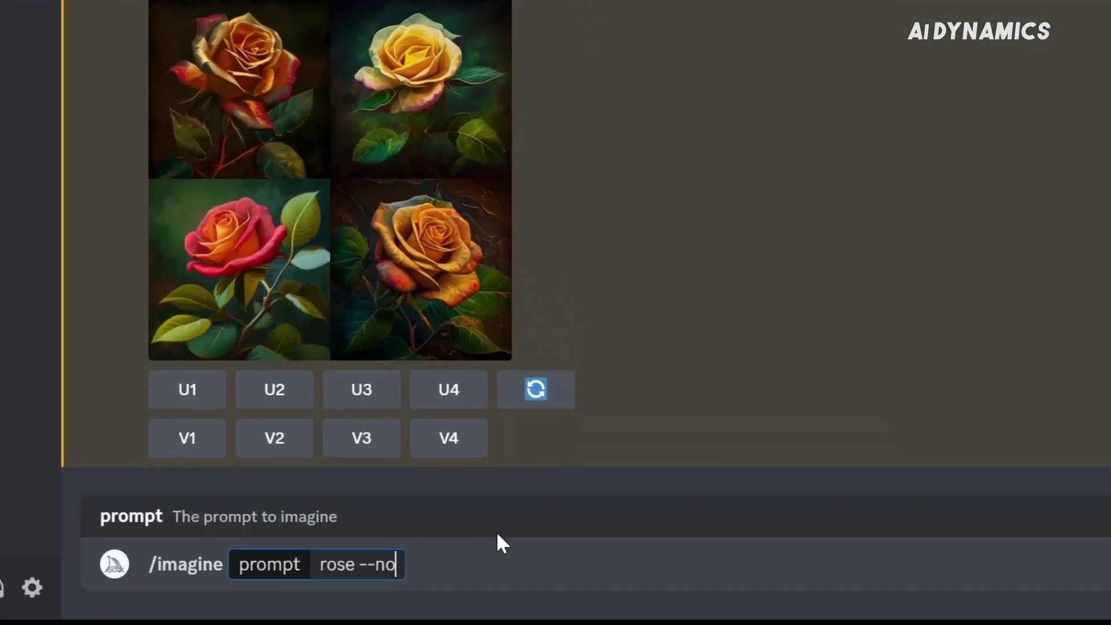
# - Exclude yellow with the /imagine prompt "rose --no yellow, oil painting, van gogh style", generate the images and open the resulting grid
pyautogui.write('yell')
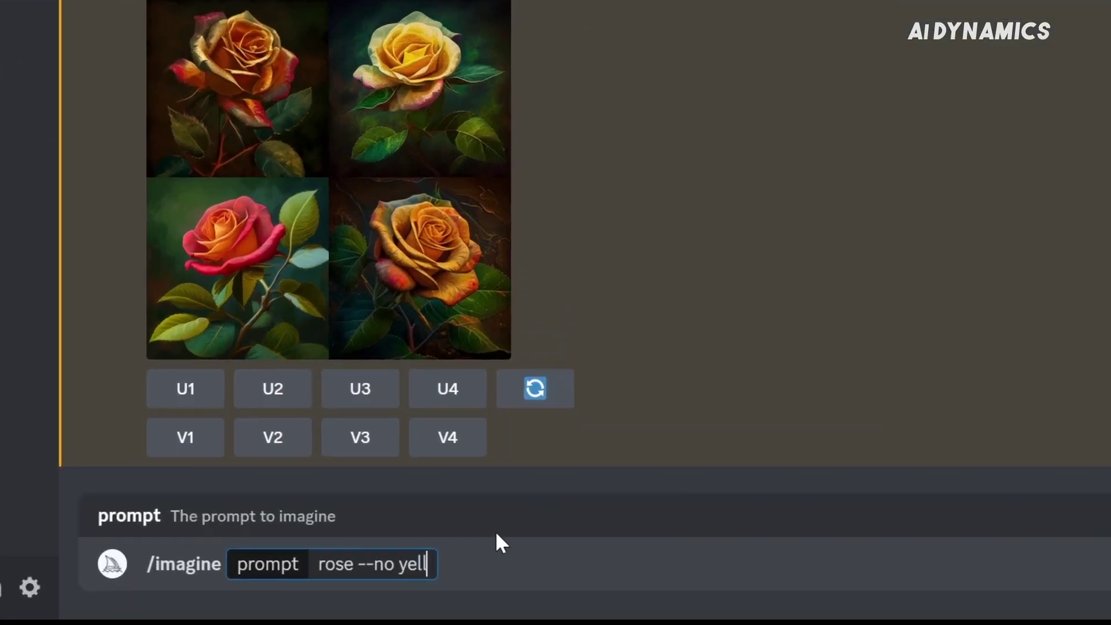
pyautogui.write('ow, oil painting')
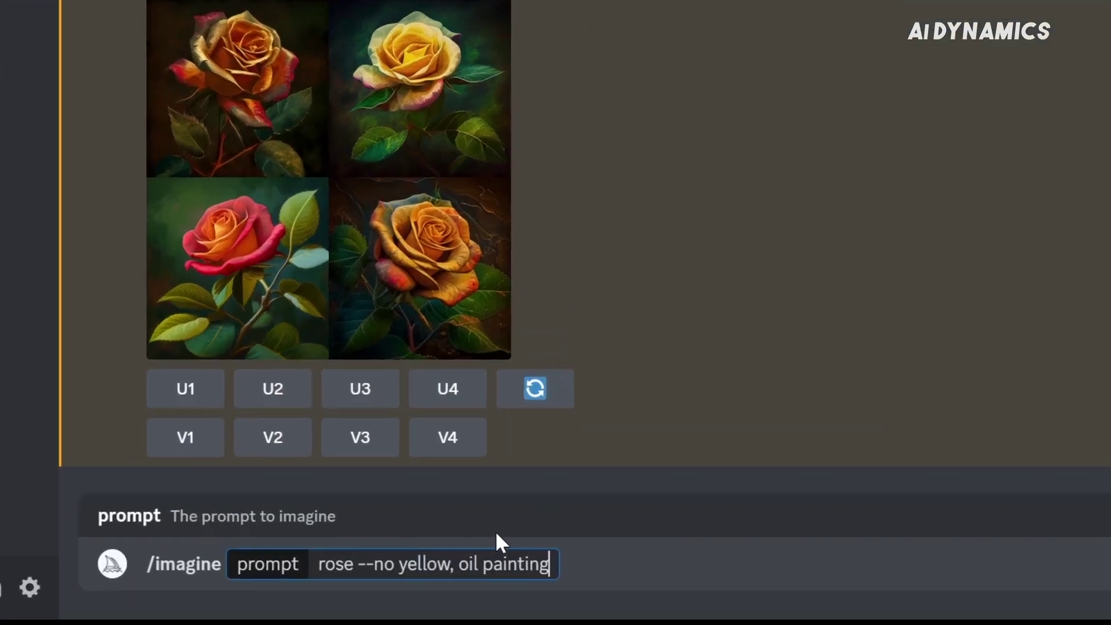
pyautogui.write(', van gogh style')
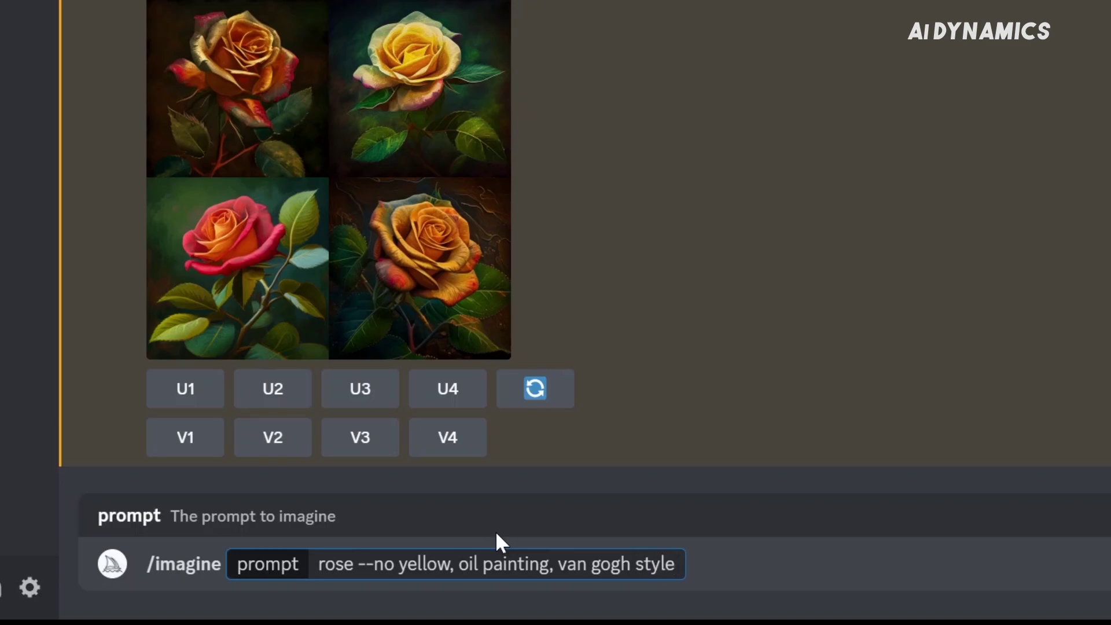
pyautogui.press('Return')
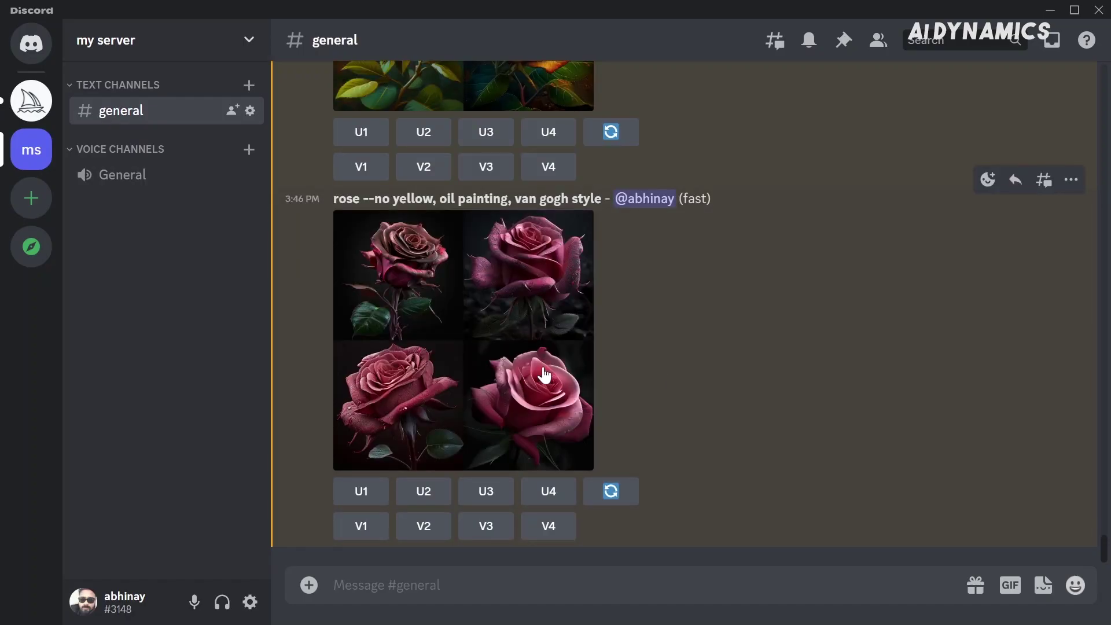
pyautogui.click(544, 375)
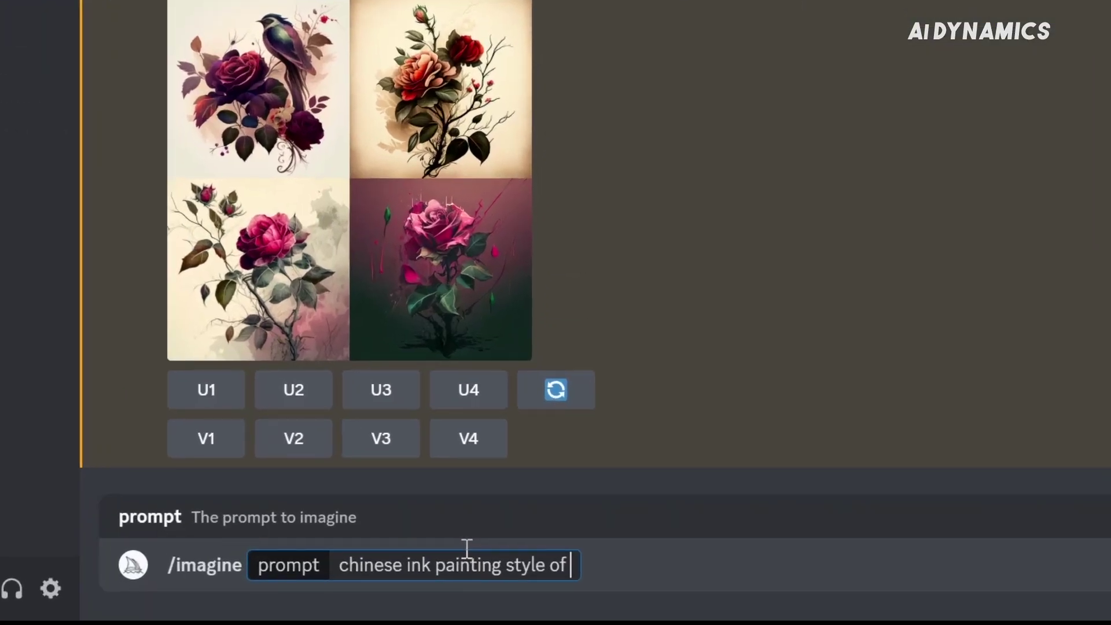
# - Generate "chinese ink painting style of, rose:: 2" with /imagine, first plain and again with "--c 25", opening each image grid
pyautogui.write(', Rose:: 2')
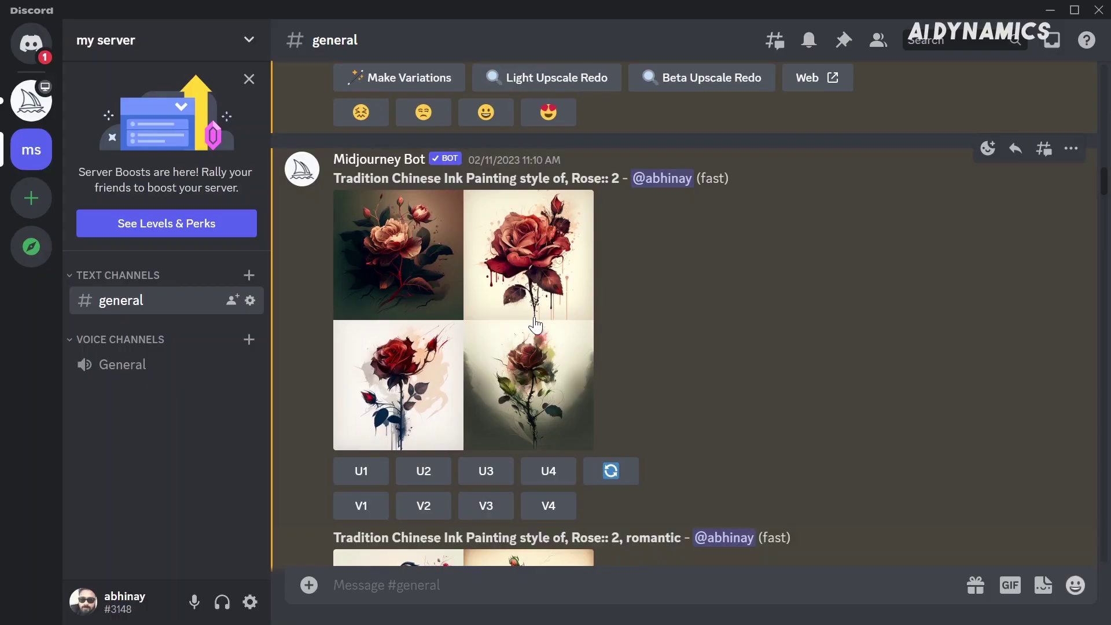
pyautogui.click(535, 325)
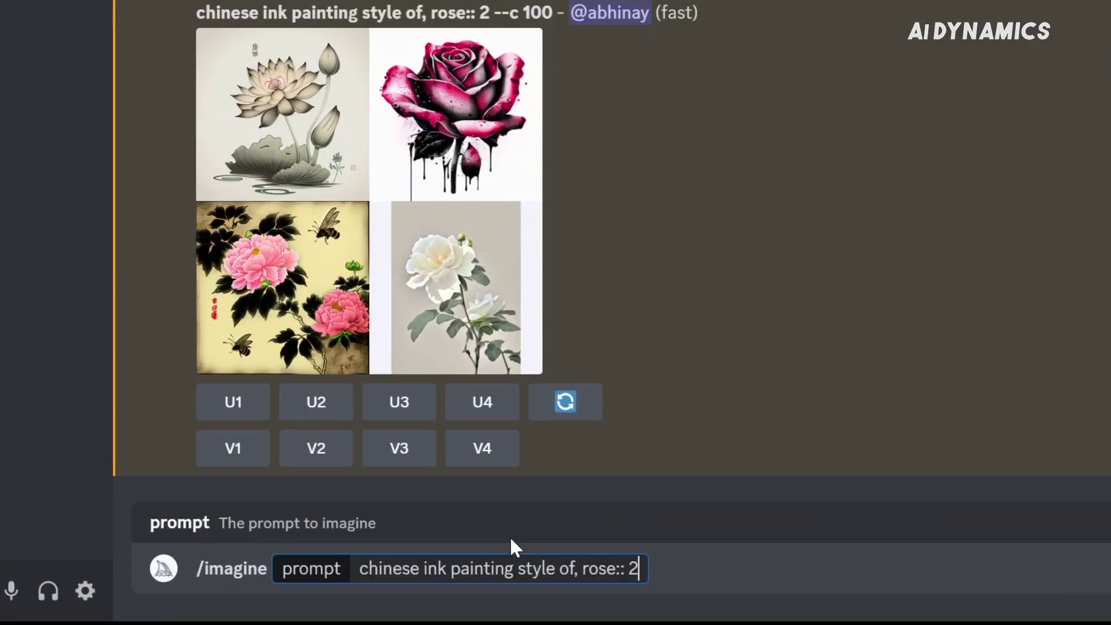
pyautogui.write('--c 25')
pyautogui.press('Return')
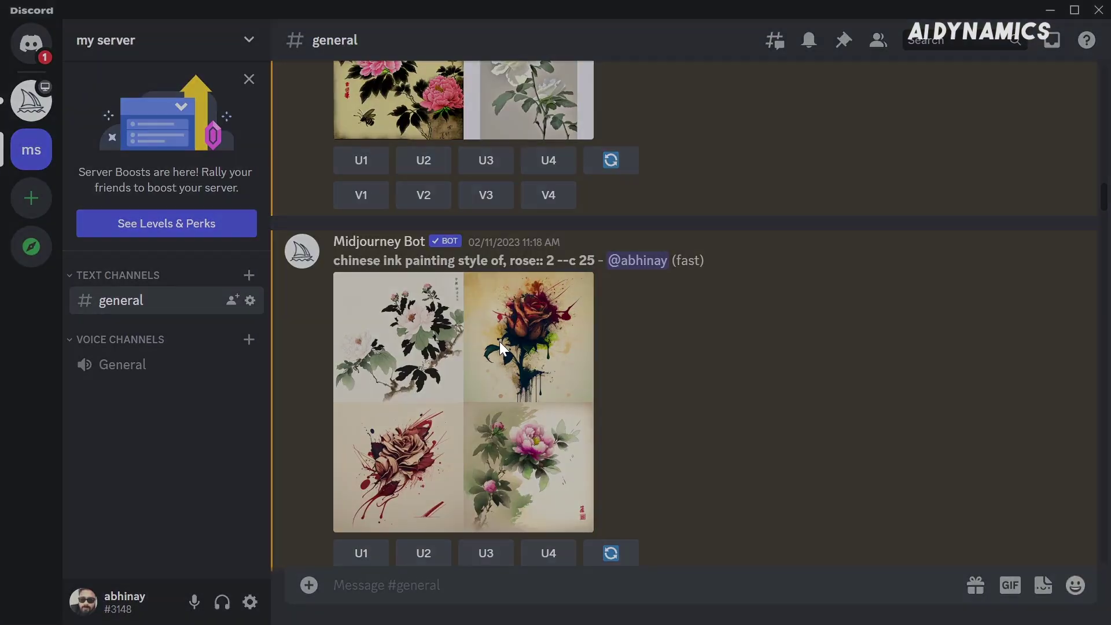
pyautogui.click(500, 345)
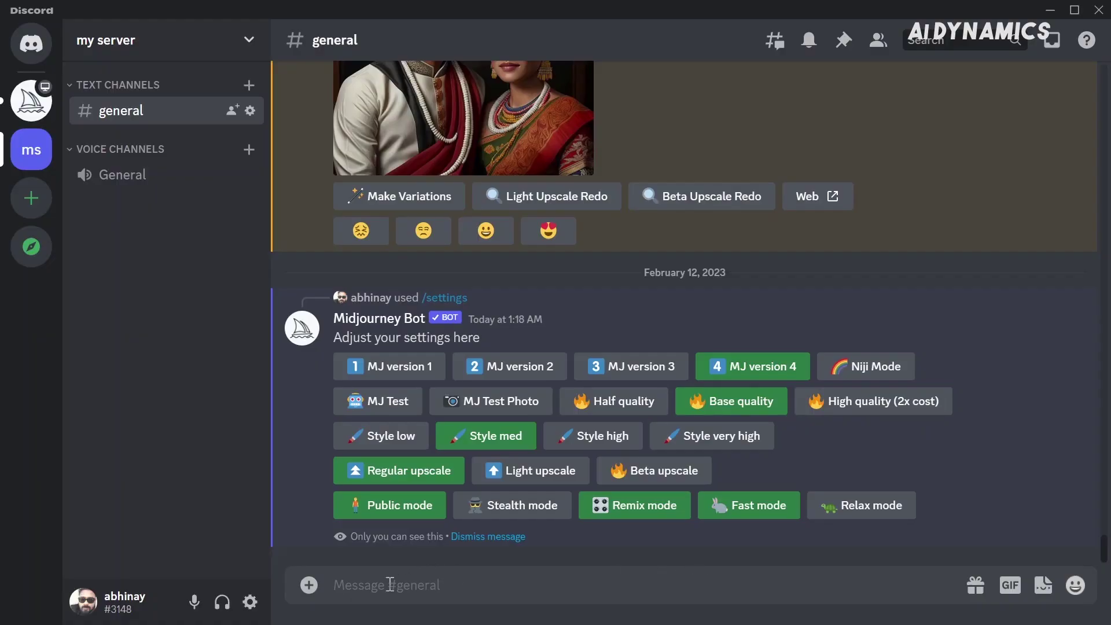
# - Upload the portrait photo of the curly-haired man from the Downloads folder and send it to the general channel
pyautogui.click(318, 588)
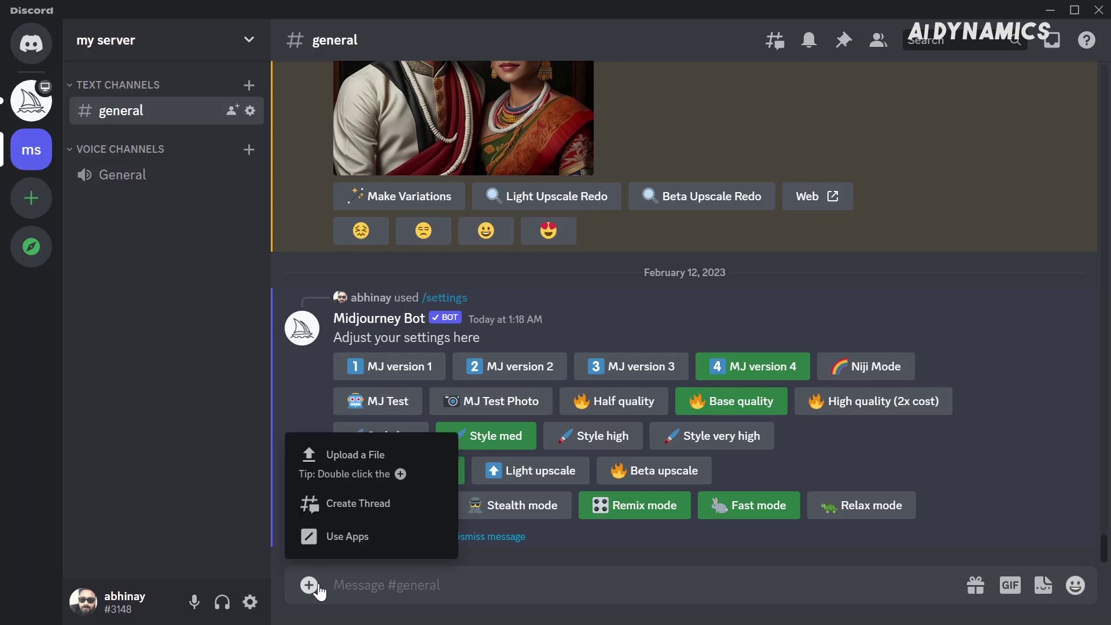
pyautogui.click(376, 465)
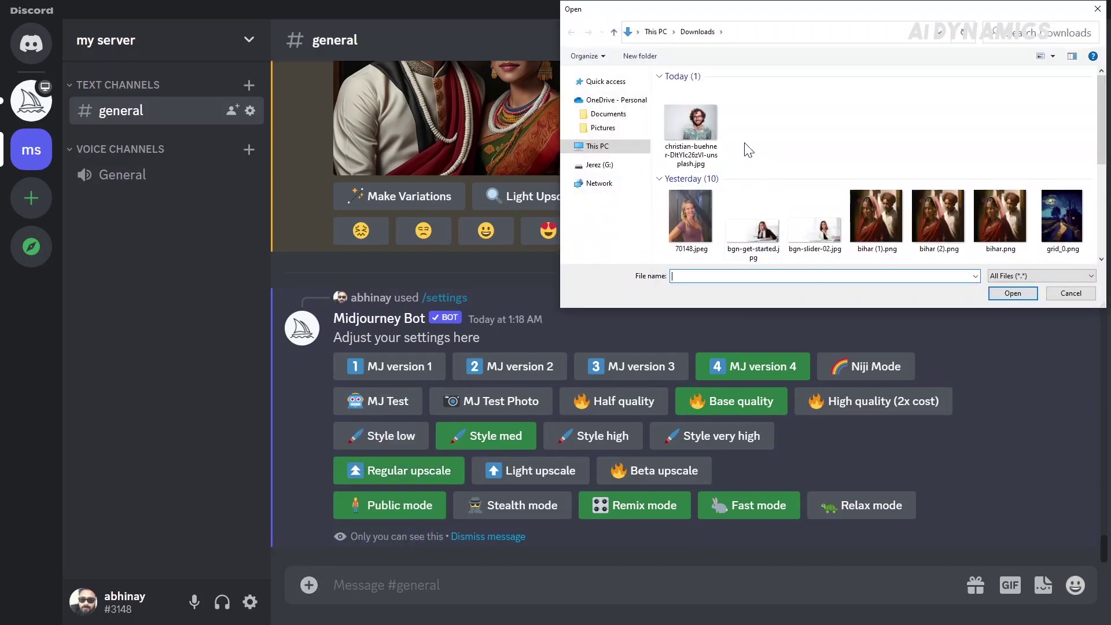
pyautogui.click(703, 117)
pyautogui.doubleClick(703, 117)
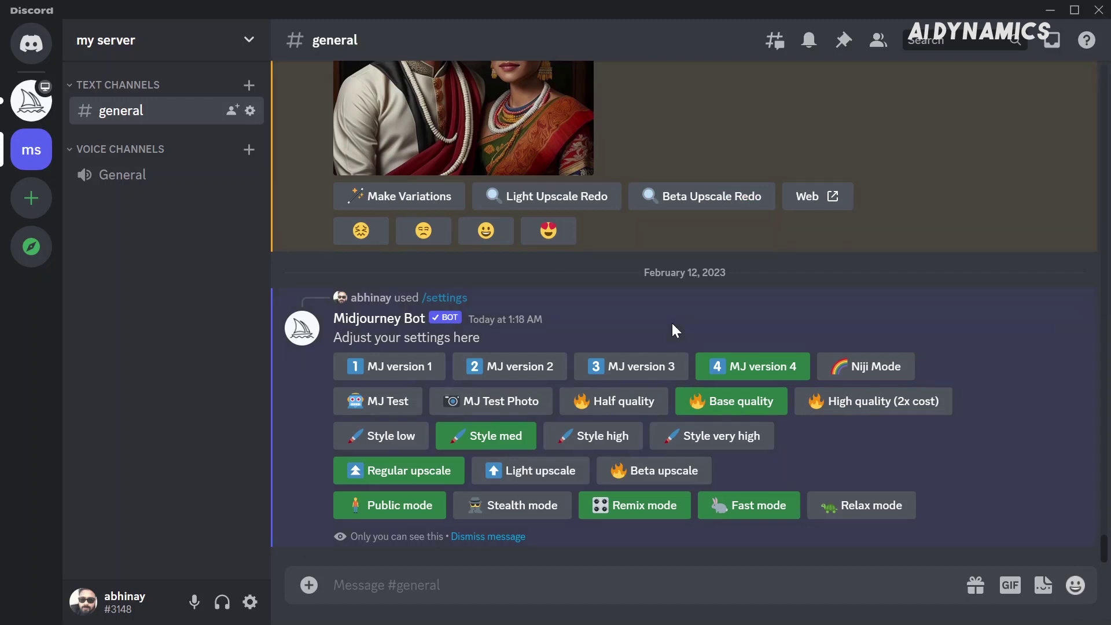
pyautogui.press('Return')
# - Run /imagine with the uploaded portrait's copied image link followed by ", neon lights" and open the resulting image grid
pyautogui.rightClick(595, 357)
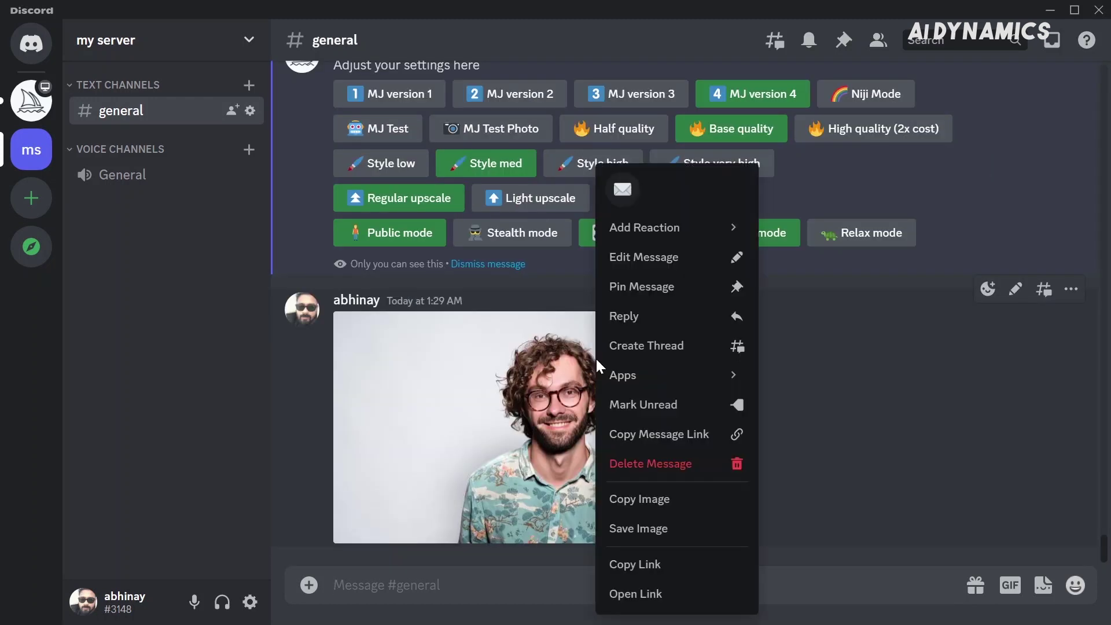
pyautogui.click(636, 562)
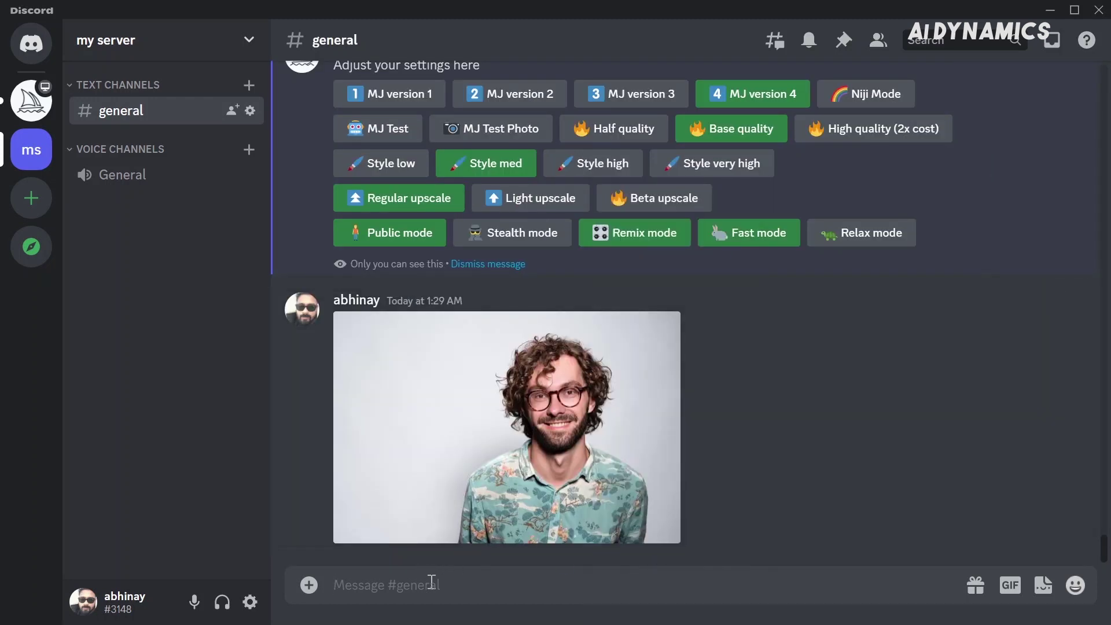
pyautogui.write('/imag')
pyautogui.press('Tab')
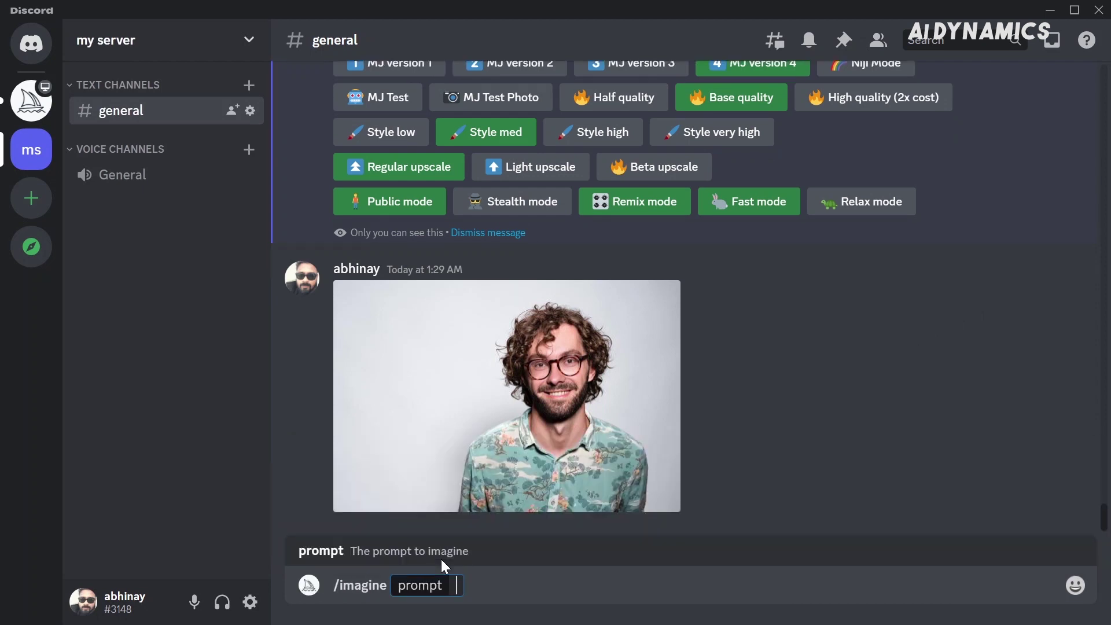
pyautogui.hotkey('ctrl', 'v')
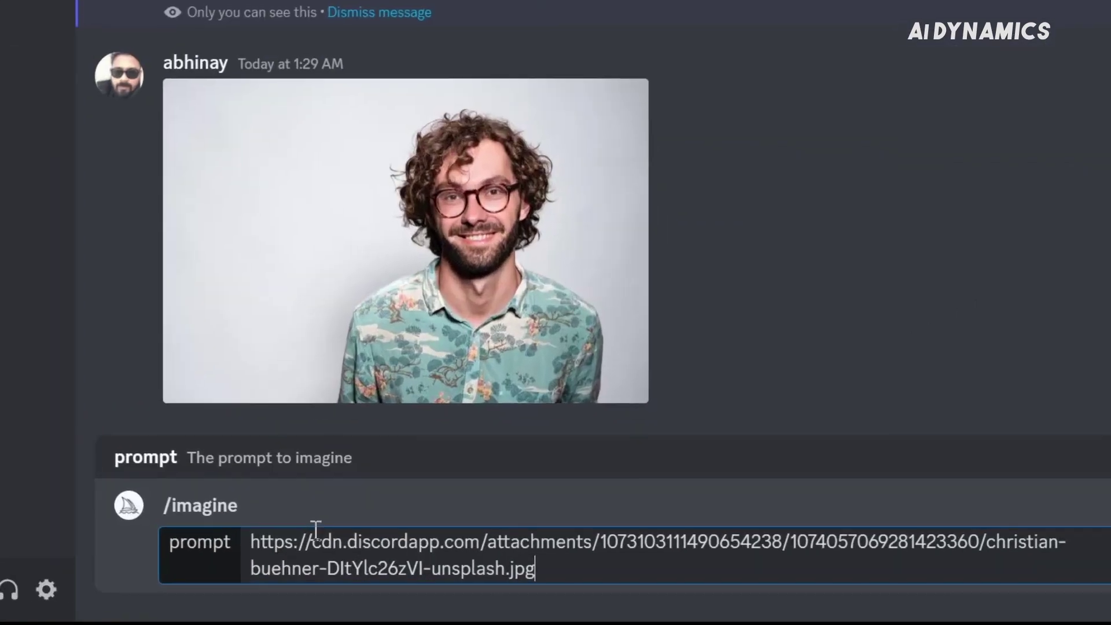
pyautogui.write(', neon lights')
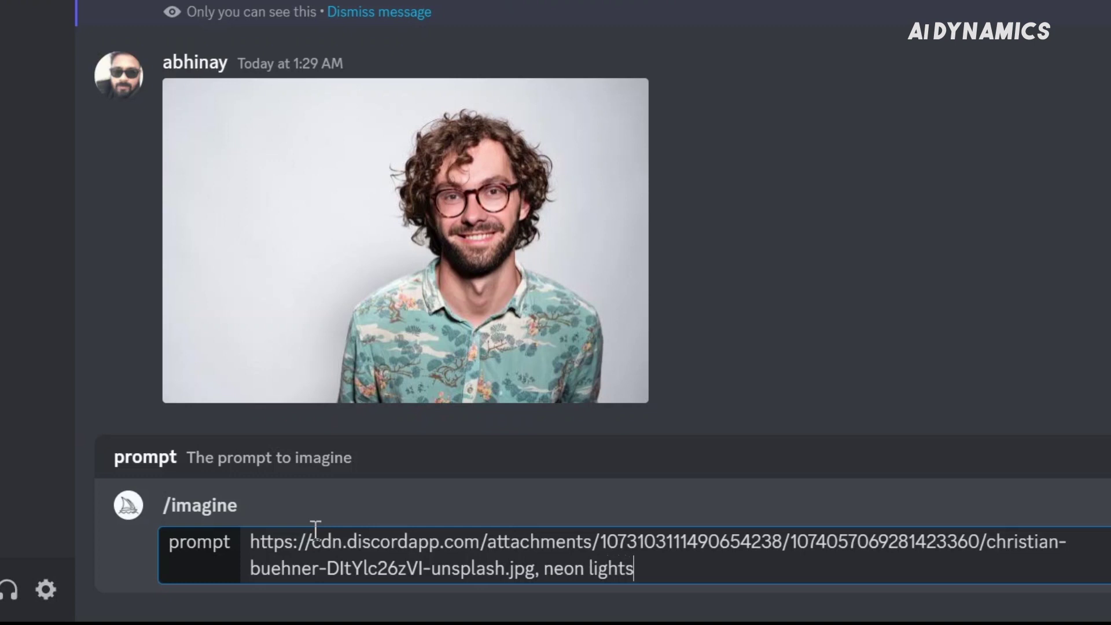
pyautogui.press('Return')
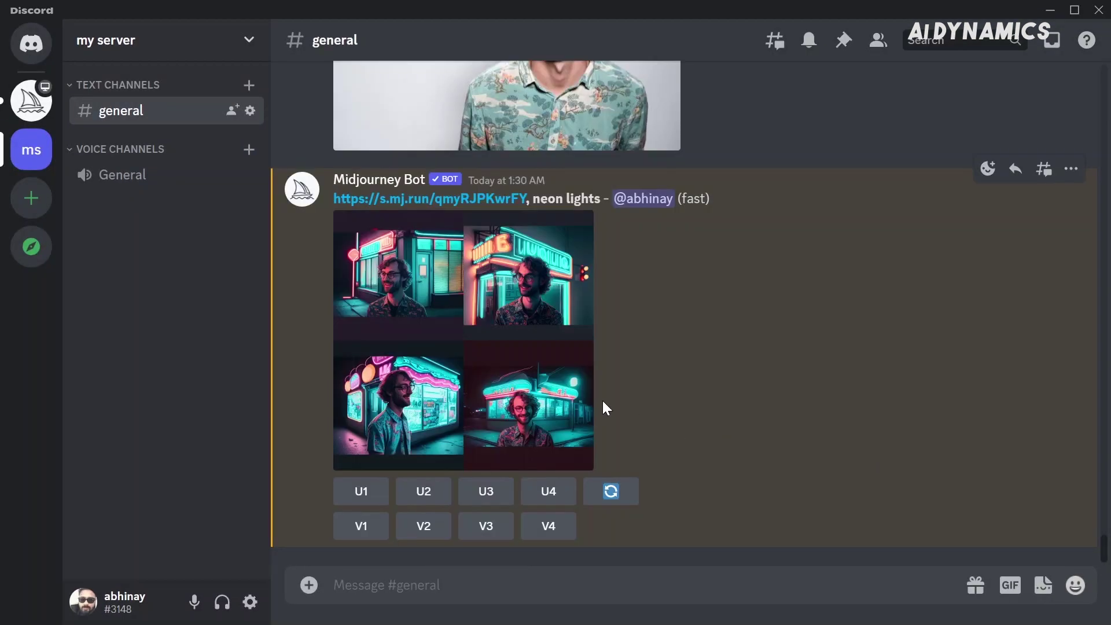
pyautogui.click(497, 336)
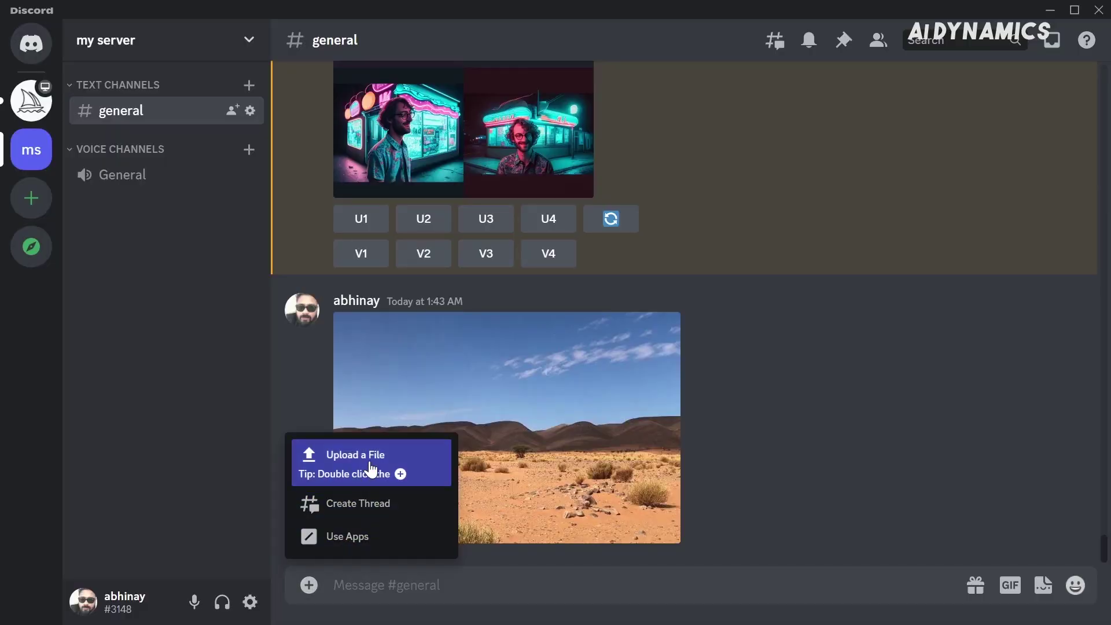
# - Upload the cow photo screenroad-FquDp5N1Gw0-unsplash.jpg to the channel and copy its image link
pyautogui.click(322, 452)
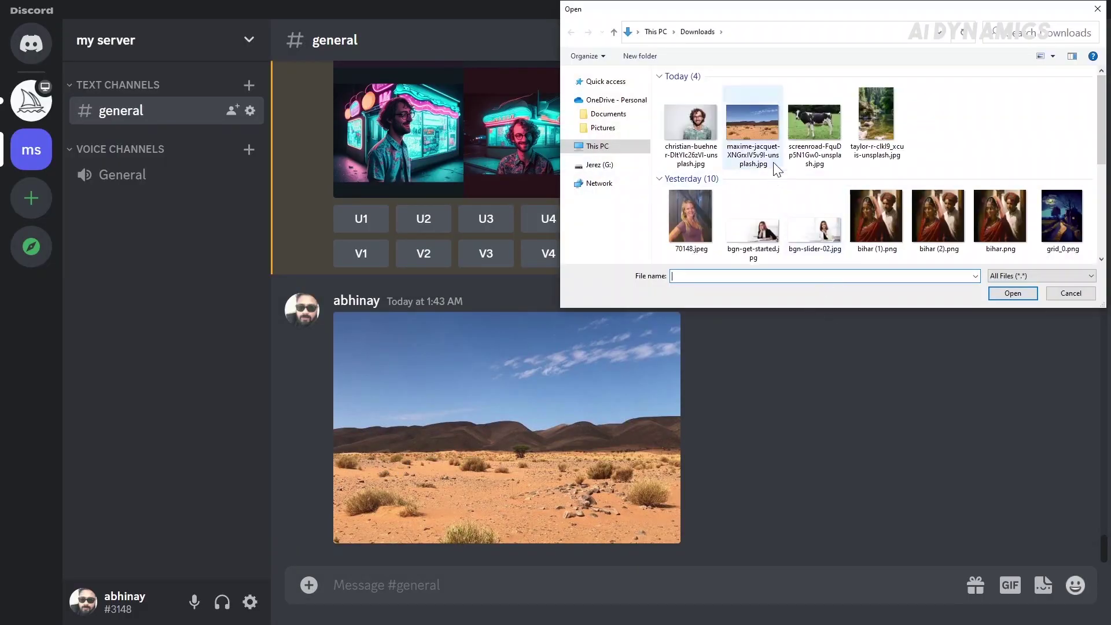
pyautogui.doubleClick(804, 129)
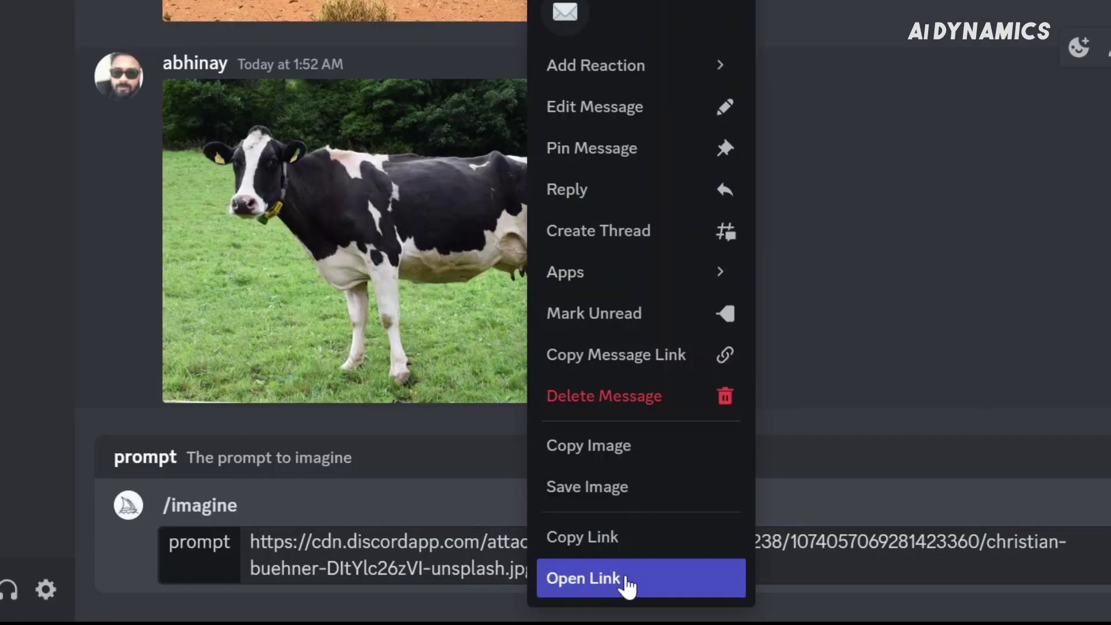
pyautogui.click(628, 544)
# - Add the cow photo's link after the portrait link in the /imagine prompt, generate the blend and open the resulting grid
pyautogui.click(603, 569)
pyautogui.hotkey('ctrl', 'v')
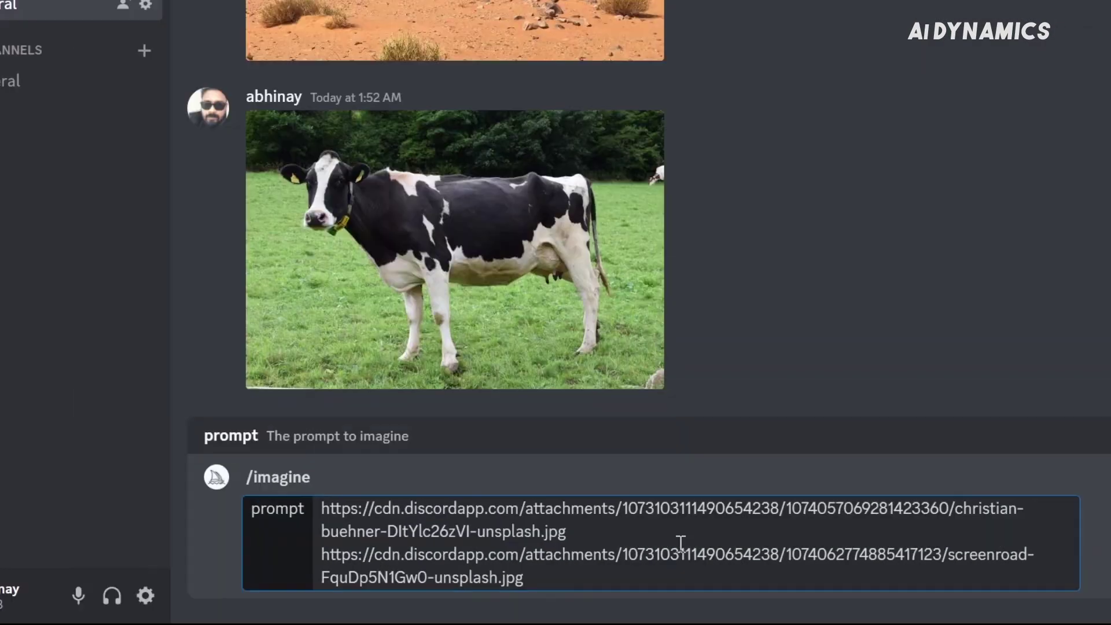
pyautogui.press('Return')
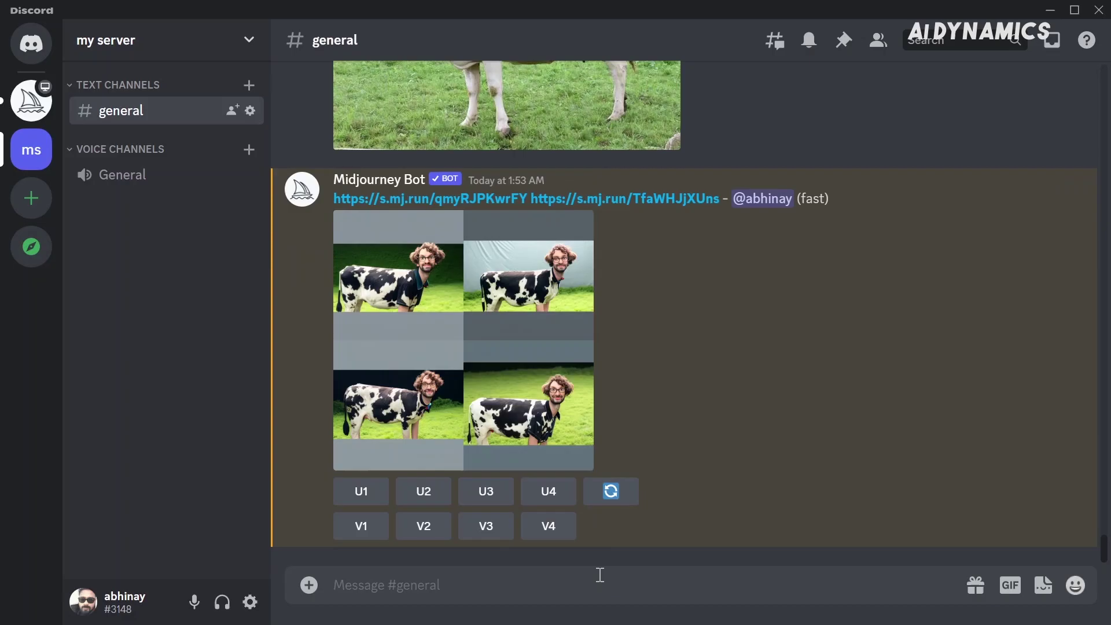
pyautogui.click(498, 332)
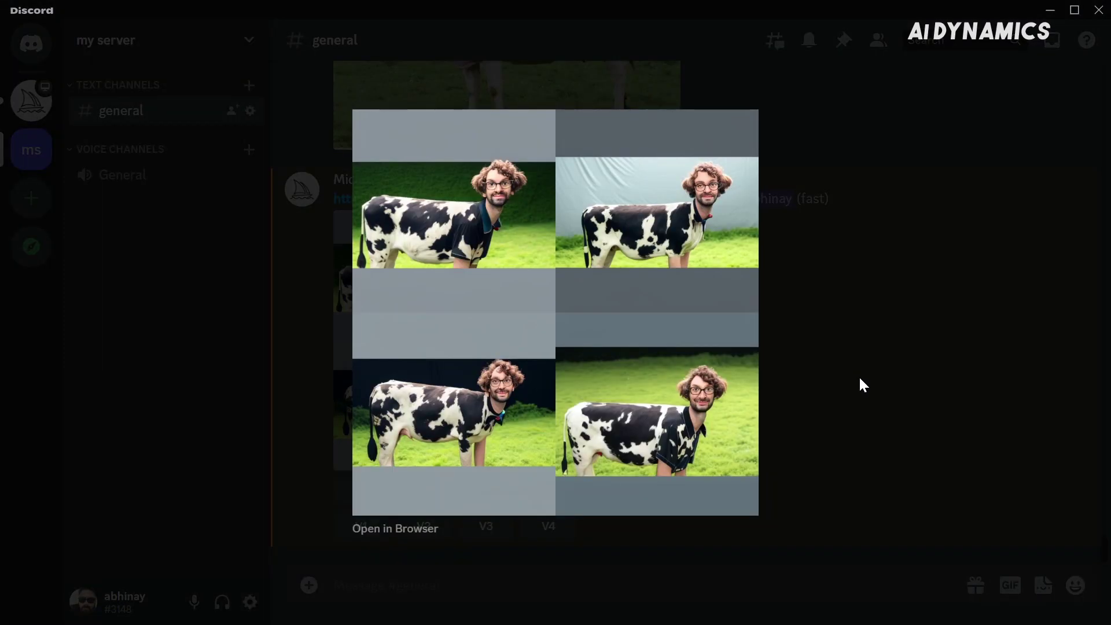